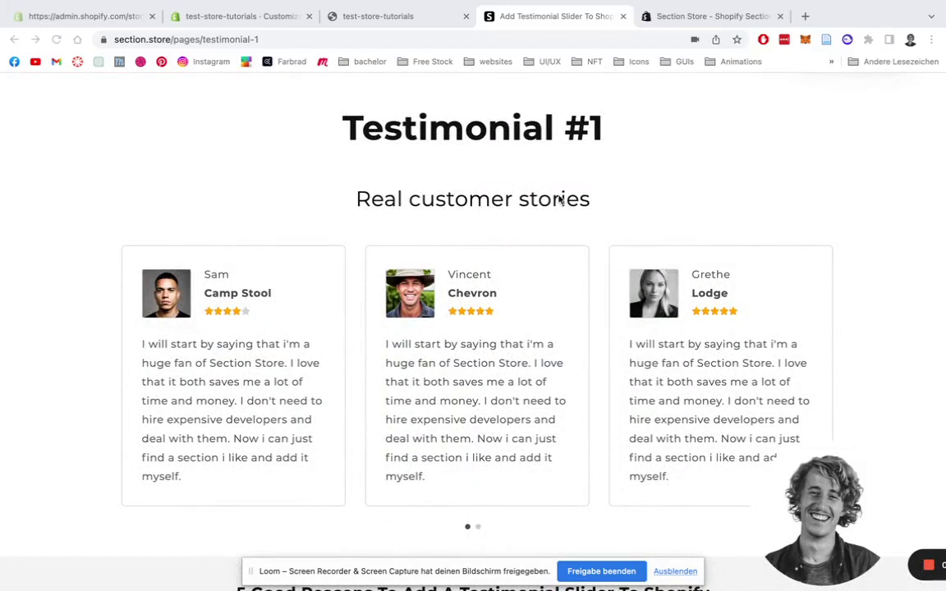
Step: Scroll the Section Store website to the Testimonial #1 slider demo
scroll(559, 200, down, 1)
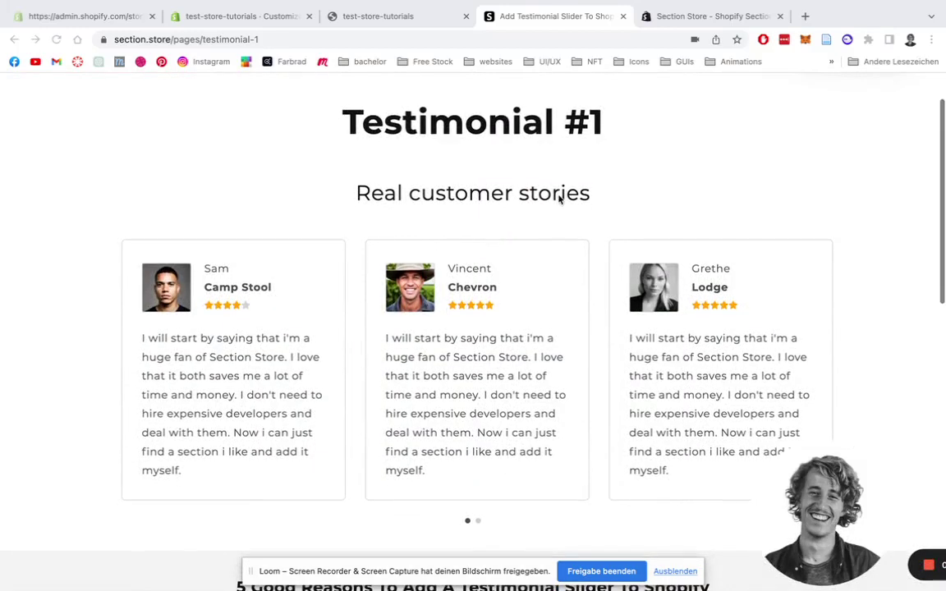
click(675, 571)
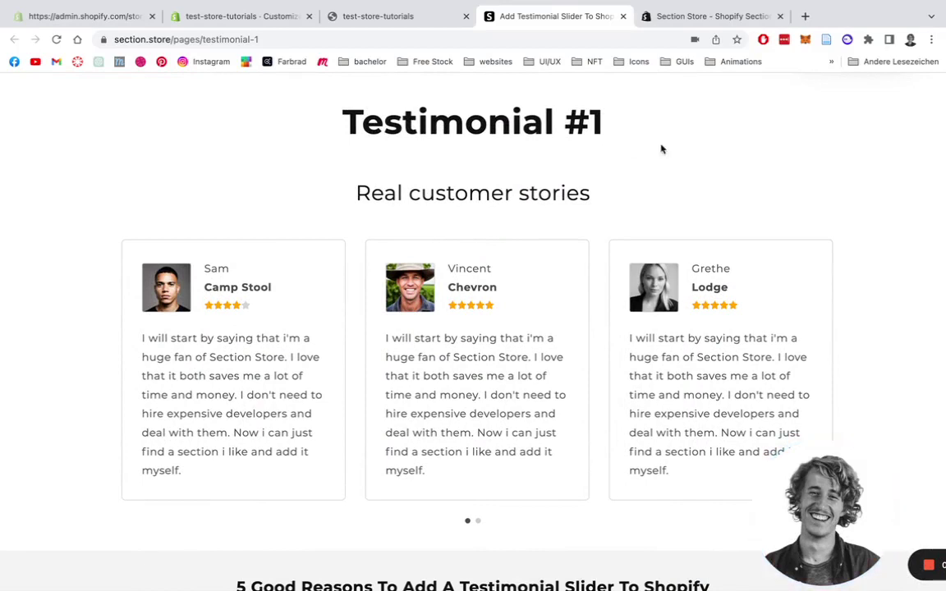
scroll(689, 151, down, 1)
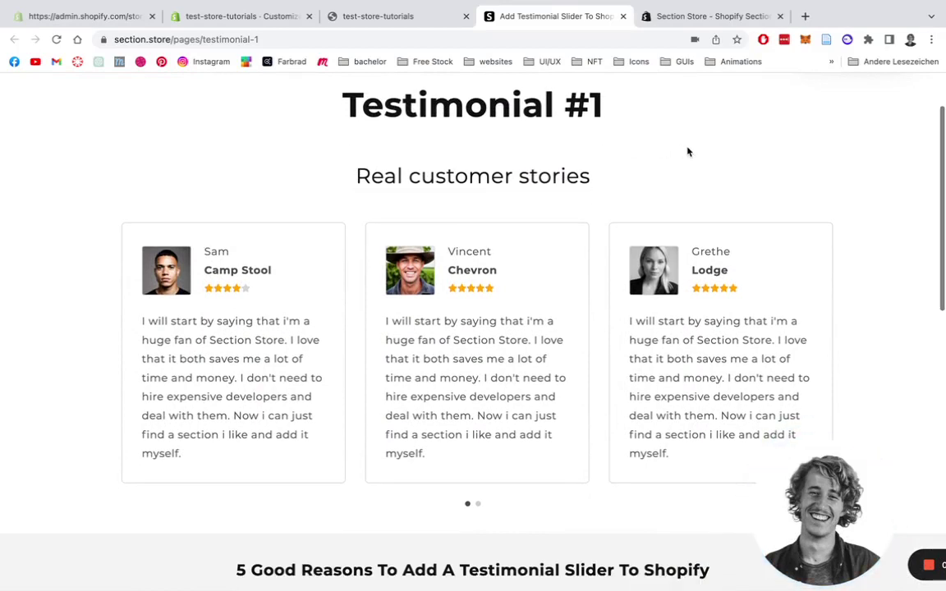
scroll(688, 151, up, 1)
scroll(683, 305, up, 2)
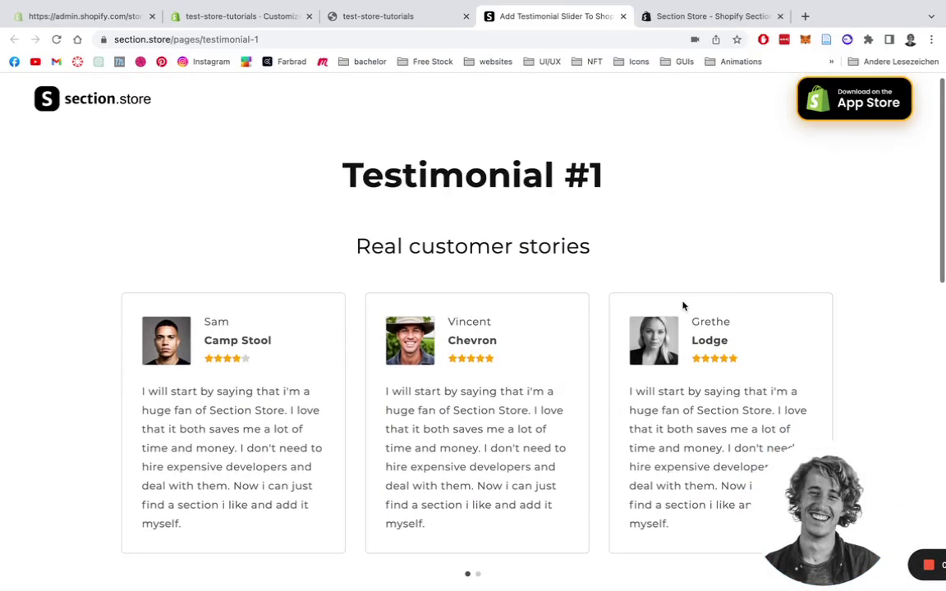
scroll(682, 306, down, 1)
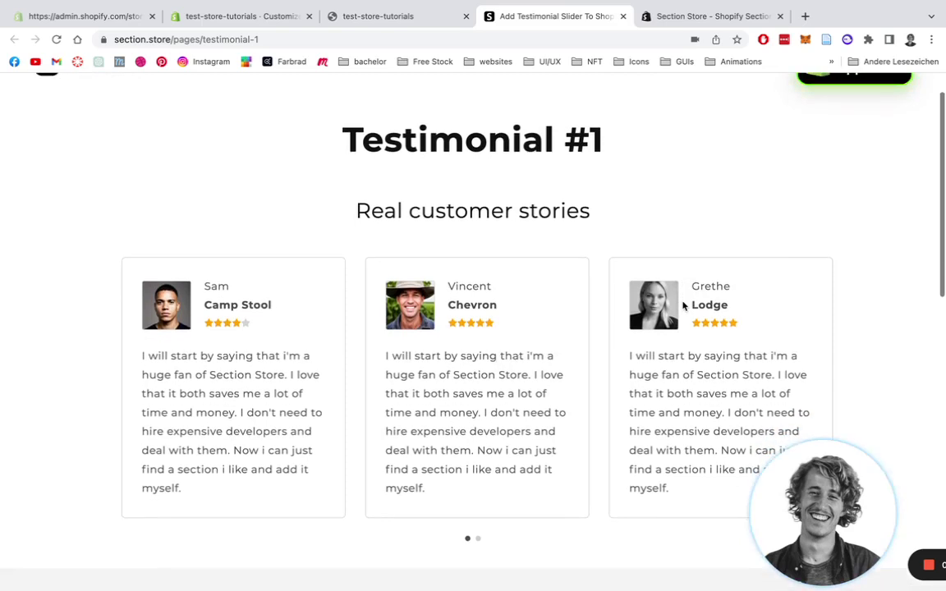
Step: Page the slider forward, back and forward again, then bring up the Section Store App Store listing
click(479, 542)
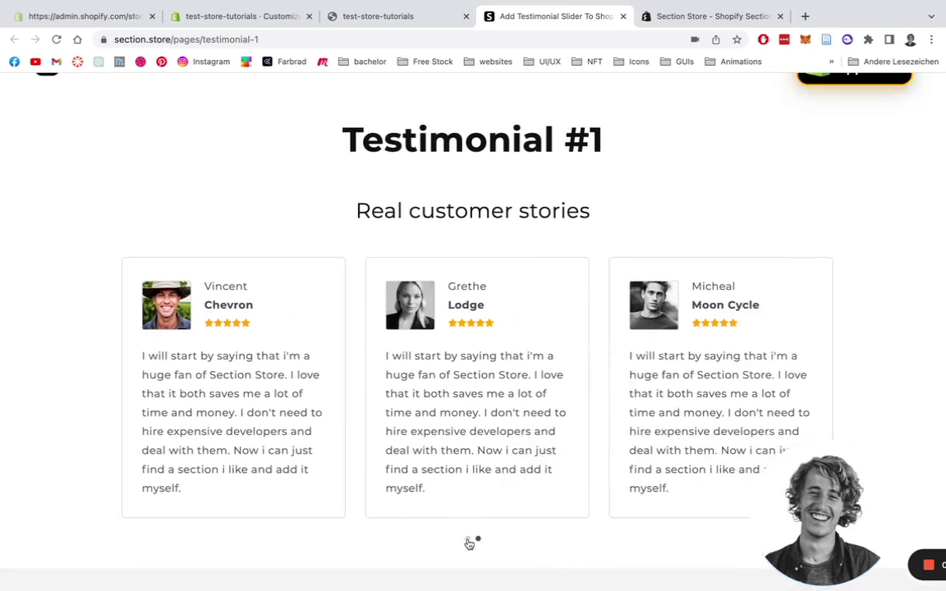
click(468, 541)
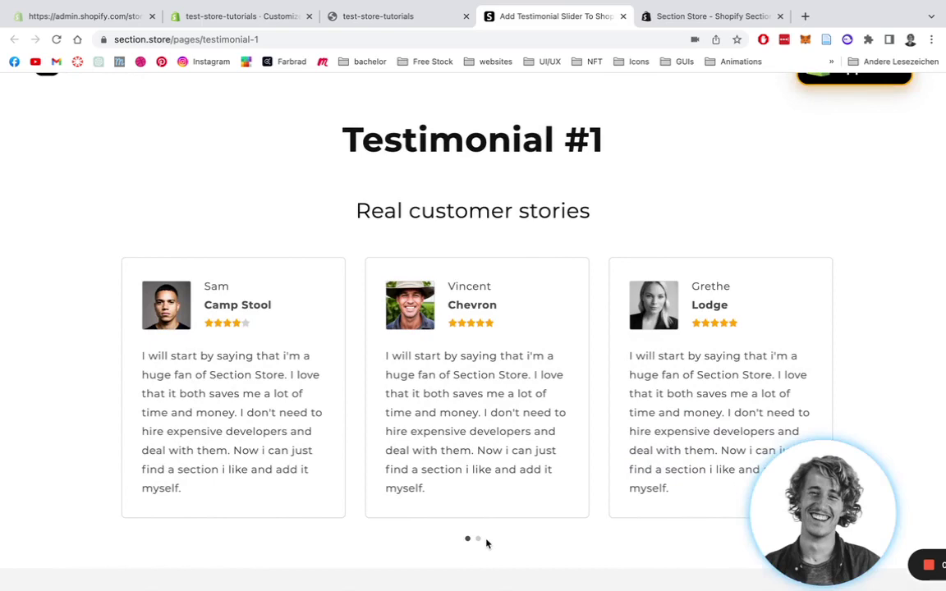
click(479, 541)
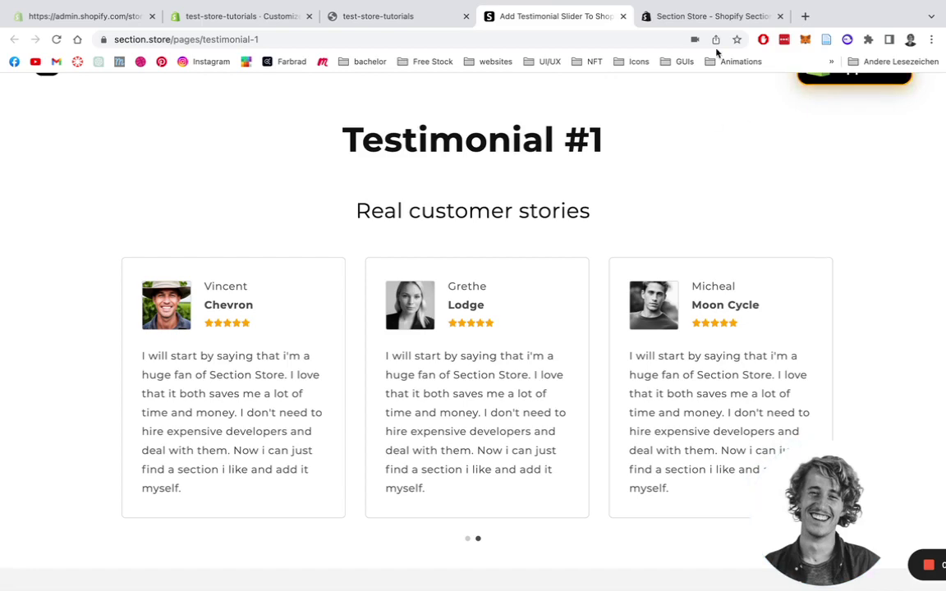
click(686, 16)
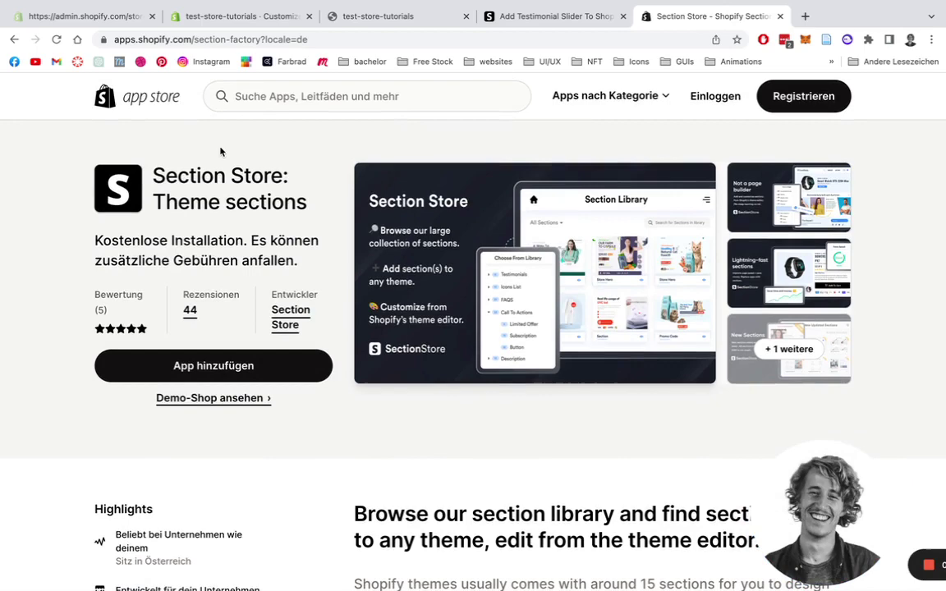
Step: Switch to the admin.shopify.com tab showing Section Store's Sections catalog
click(125, 16)
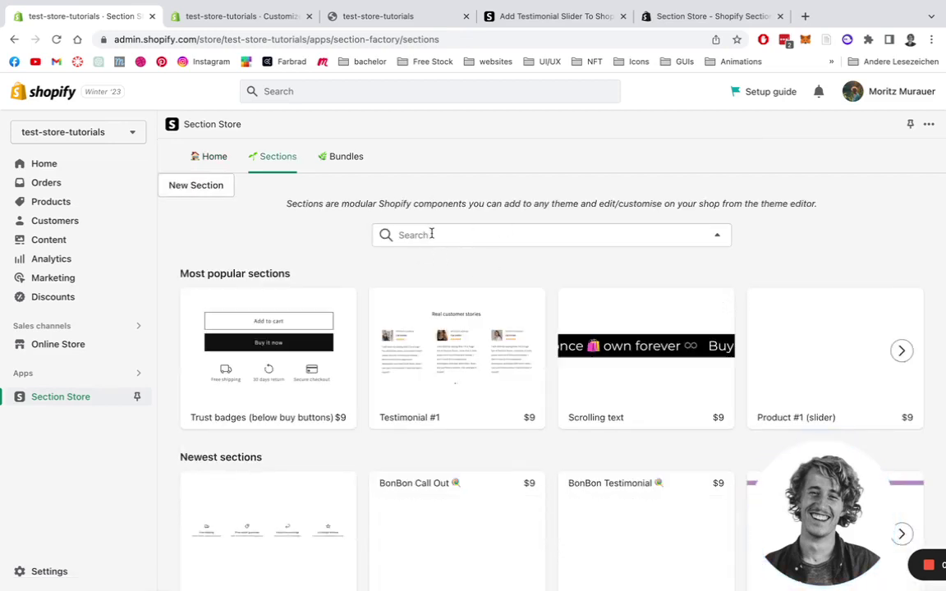
Step: Open the Testimonial #1 detail page to view its slider preview, $9 price and owned status
click(431, 234)
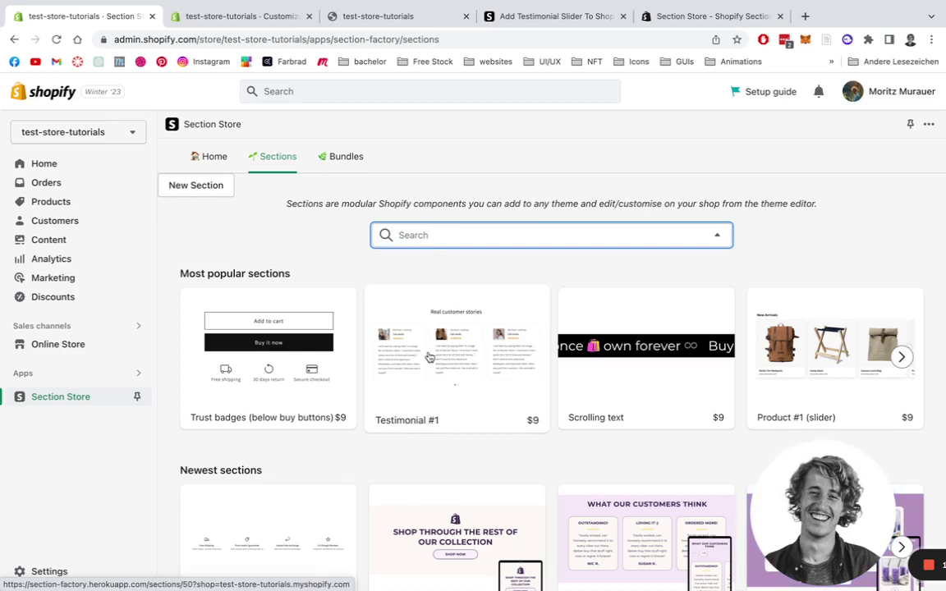
click(430, 357)
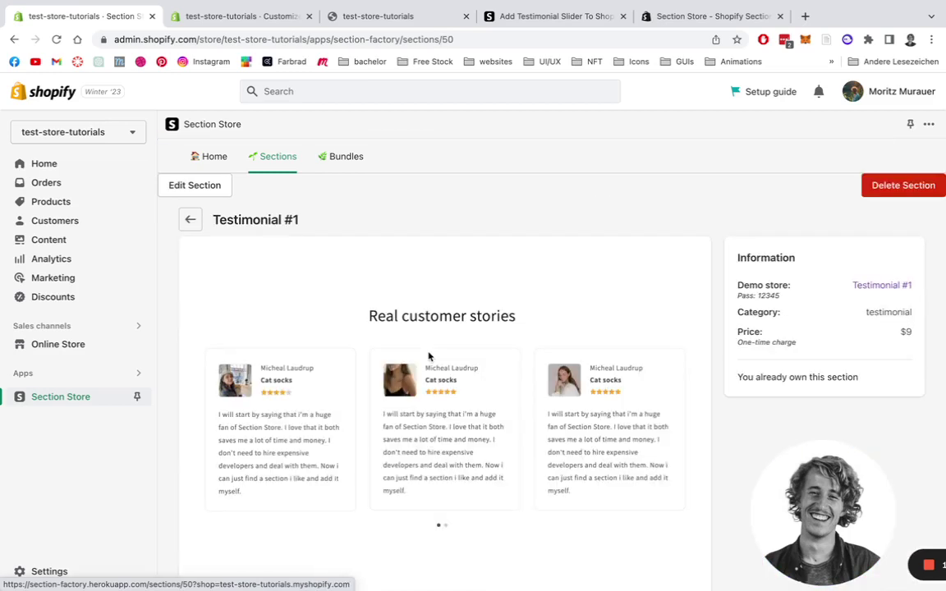
scroll(510, 217, down, 1)
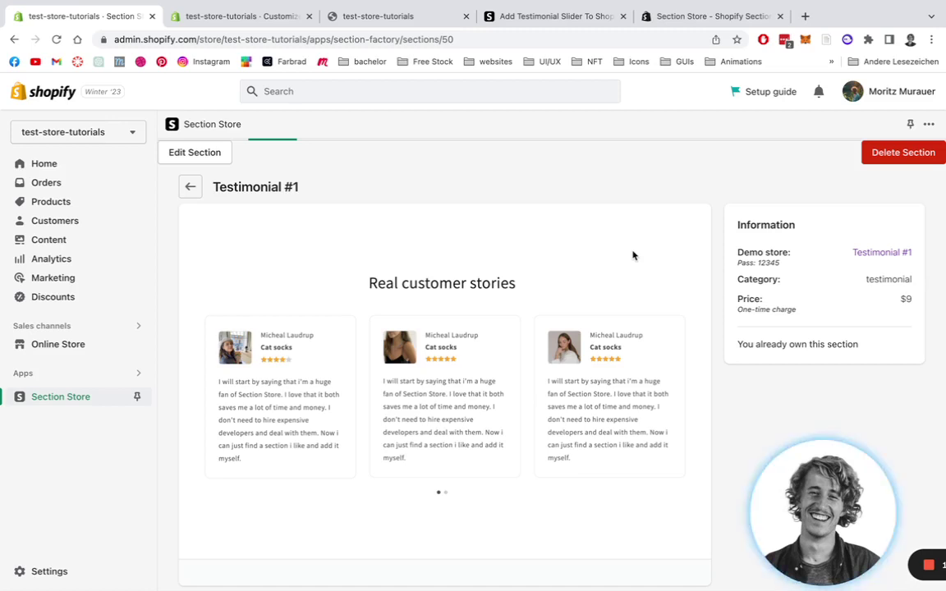
scroll(633, 256, up, 1)
scroll(632, 255, up, 2)
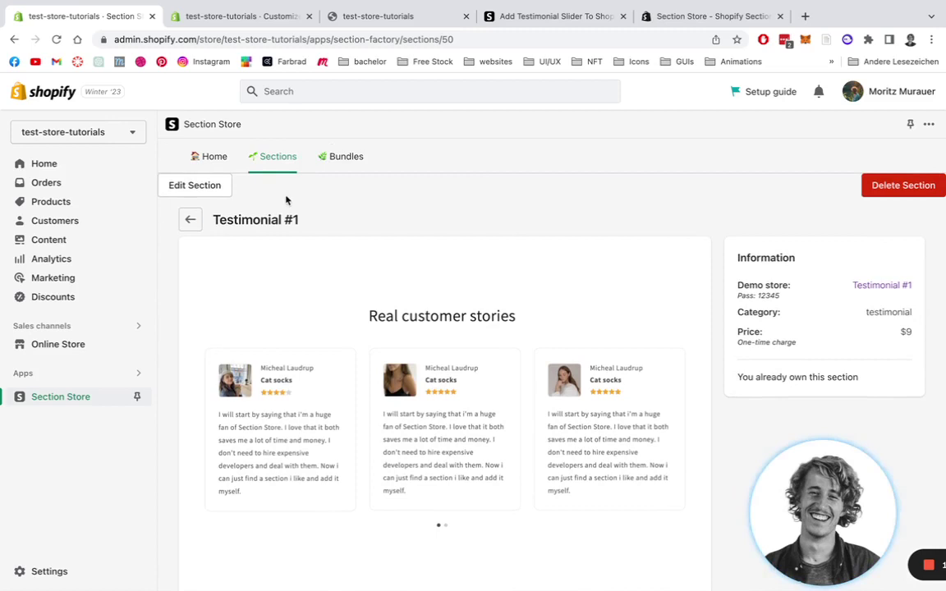
Step: Return to My sections and scroll down to Testimonial #1
click(201, 158)
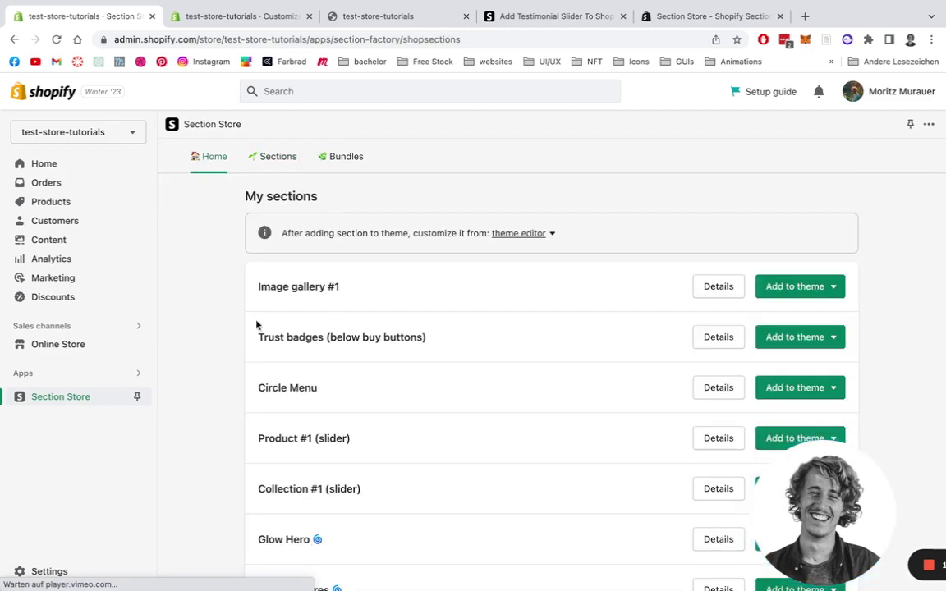
scroll(255, 322, down, 2)
scroll(216, 244, down, 2)
scroll(213, 239, down, 1)
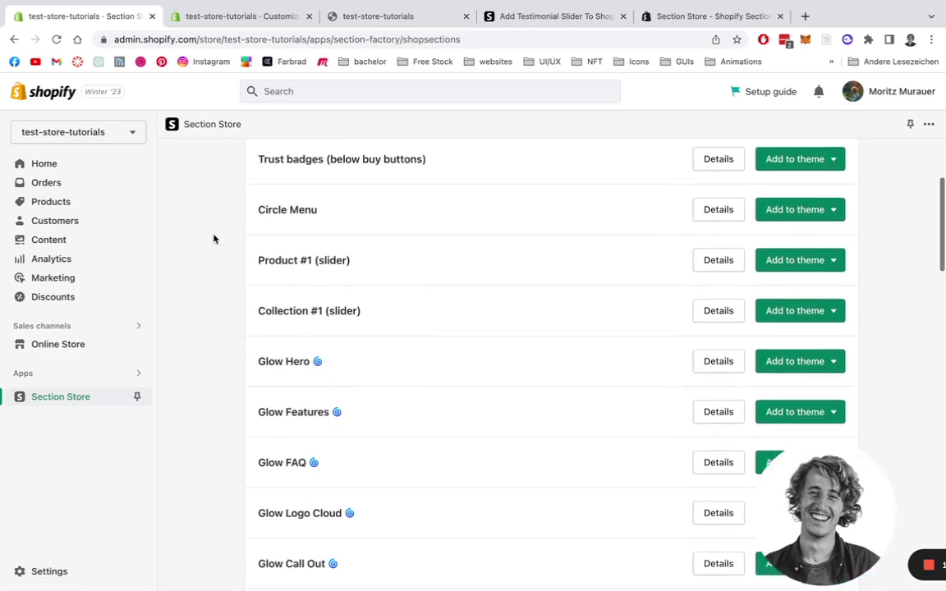
scroll(213, 239, down, 2)
scroll(213, 239, down, 3)
scroll(214, 239, down, 4)
scroll(213, 239, down, 2)
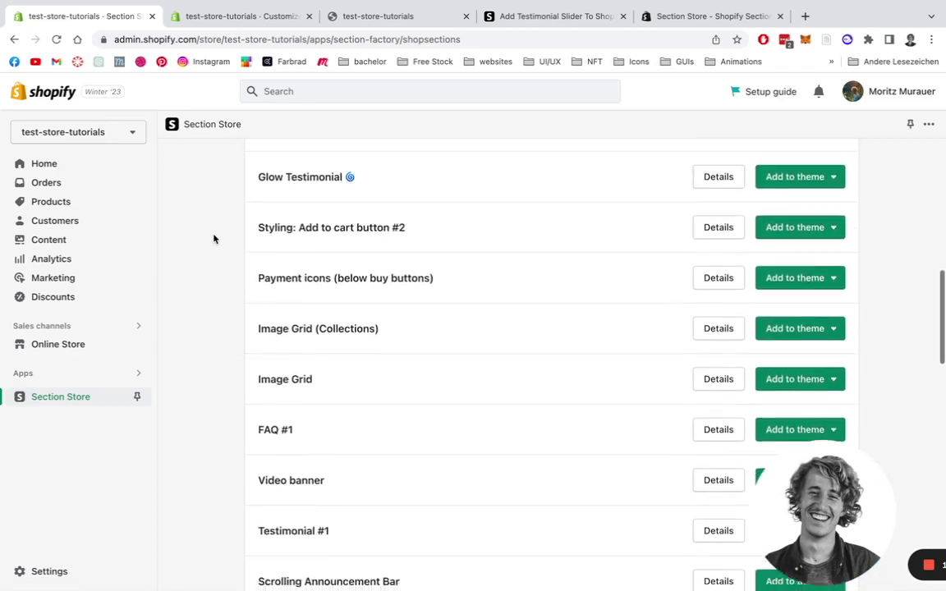
scroll(214, 239, down, 3)
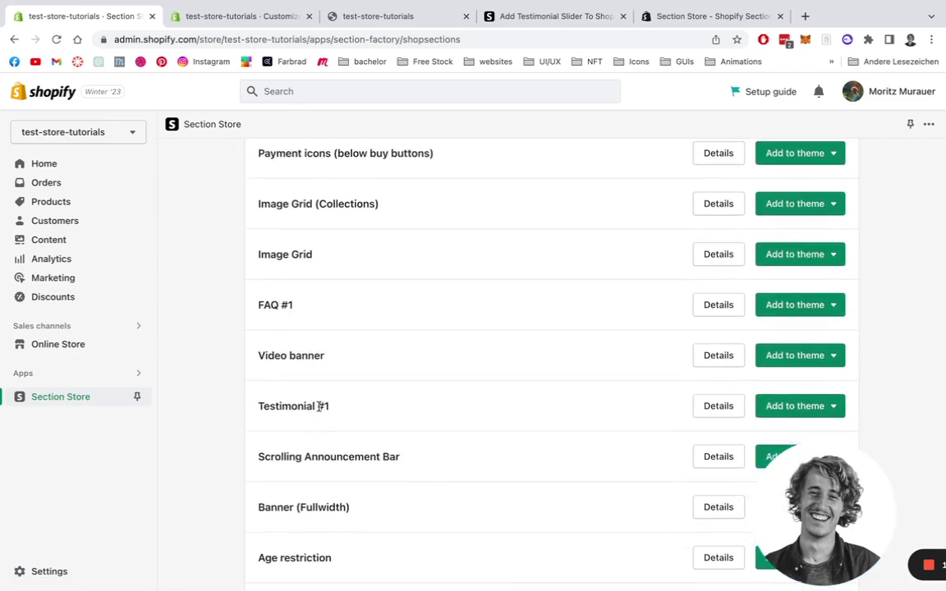
scroll(492, 402, down, 1)
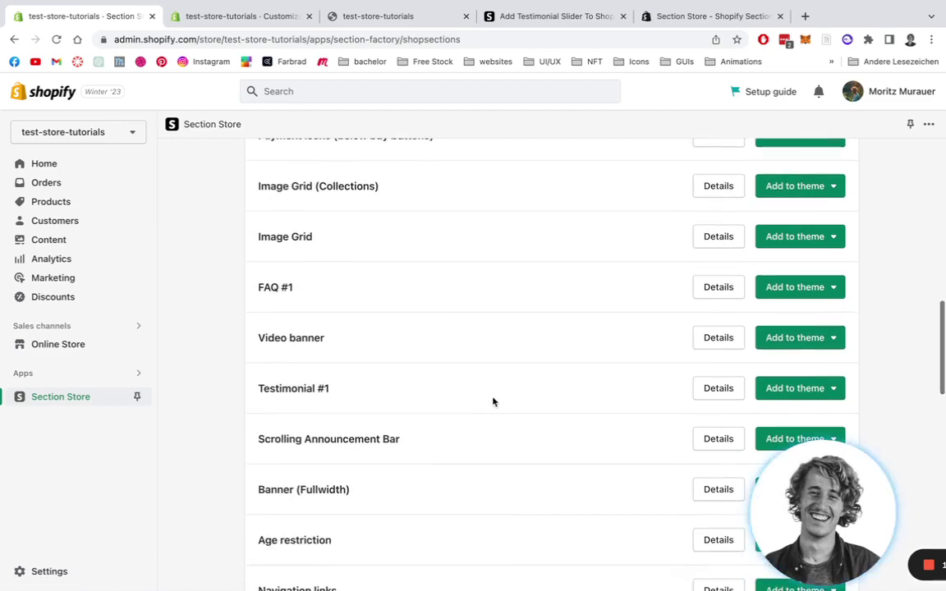
Step: Add Testimonial #1 to the Dawn (Live) theme
click(780, 389)
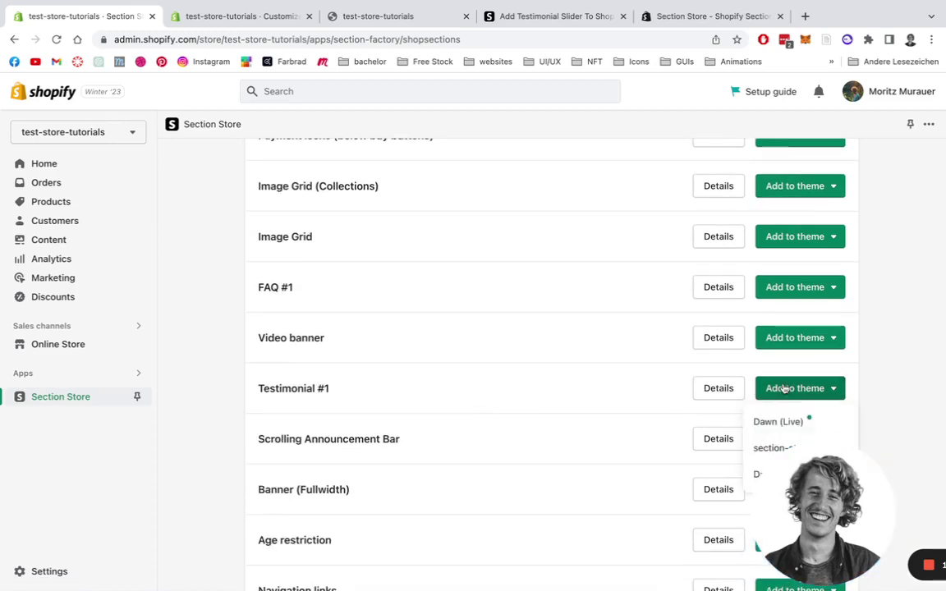
click(591, 391)
scroll(588, 394, up, 2)
scroll(589, 393, up, 10)
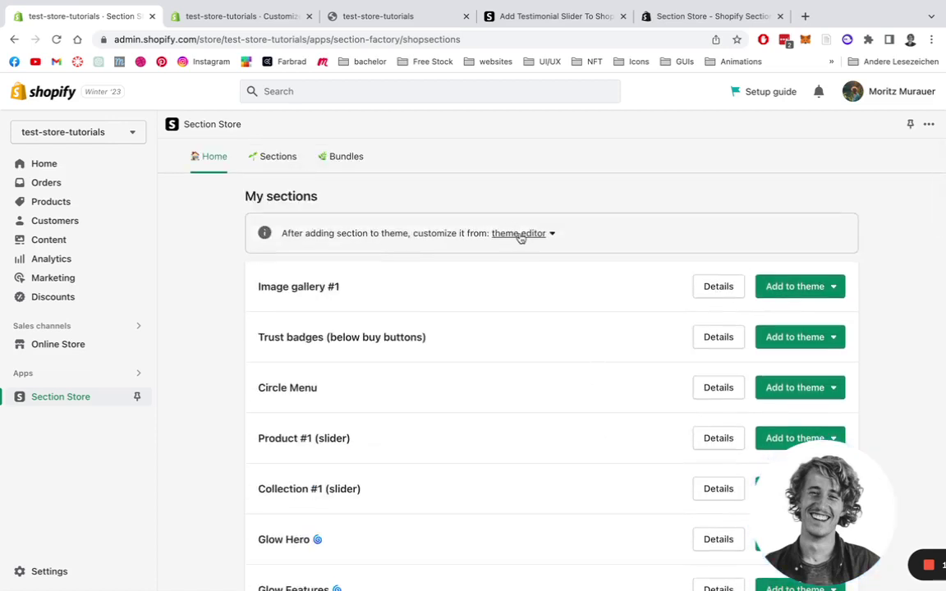
Step: In the Dawn theme editor, search for and add the SS - Testimonial section to the home page
click(221, 17)
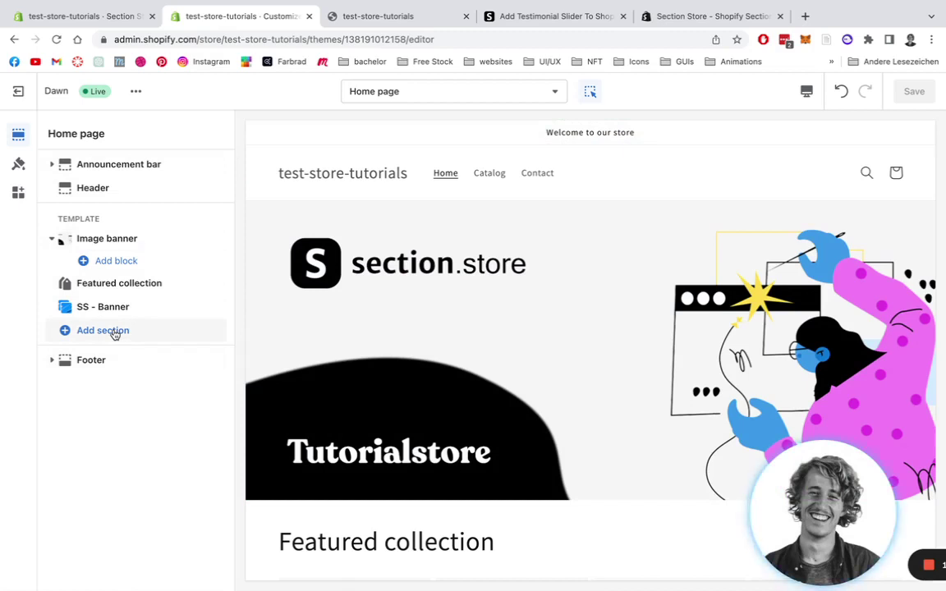
click(115, 333)
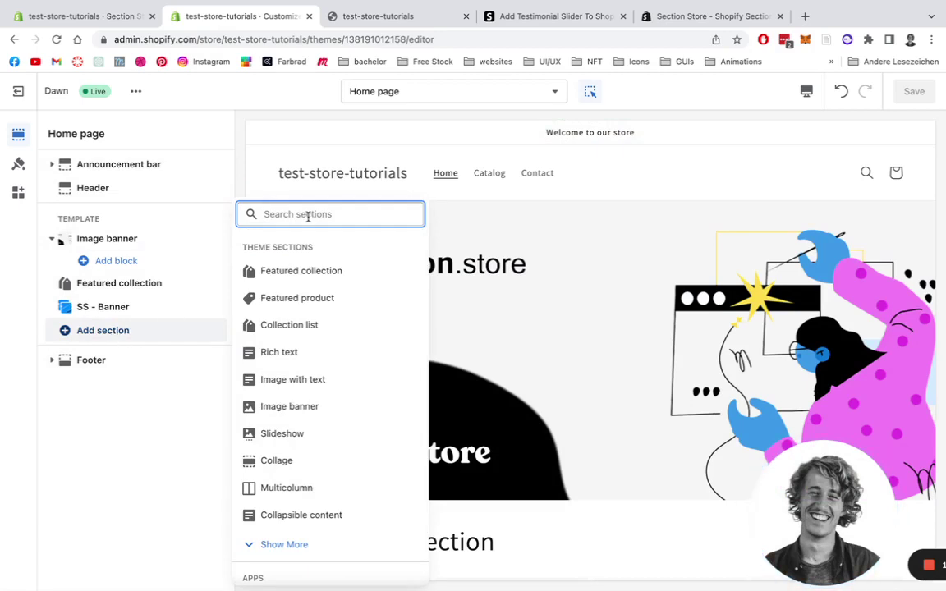
text(ss tes)
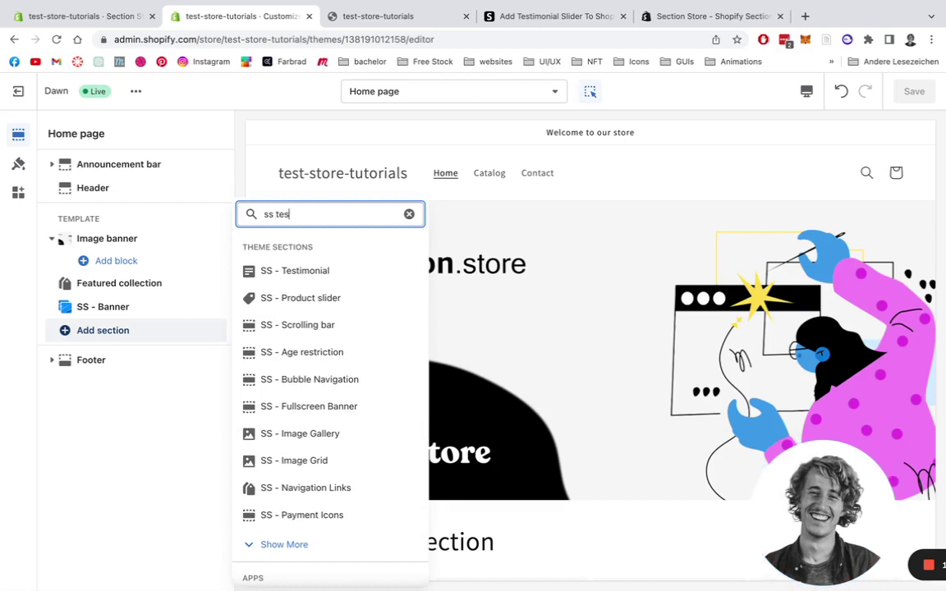
text(t)
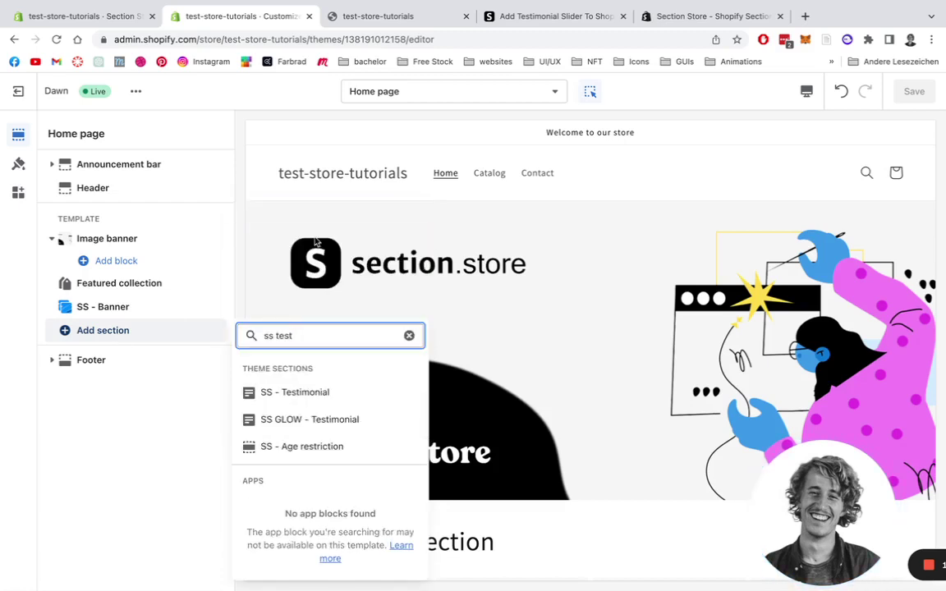
click(293, 401)
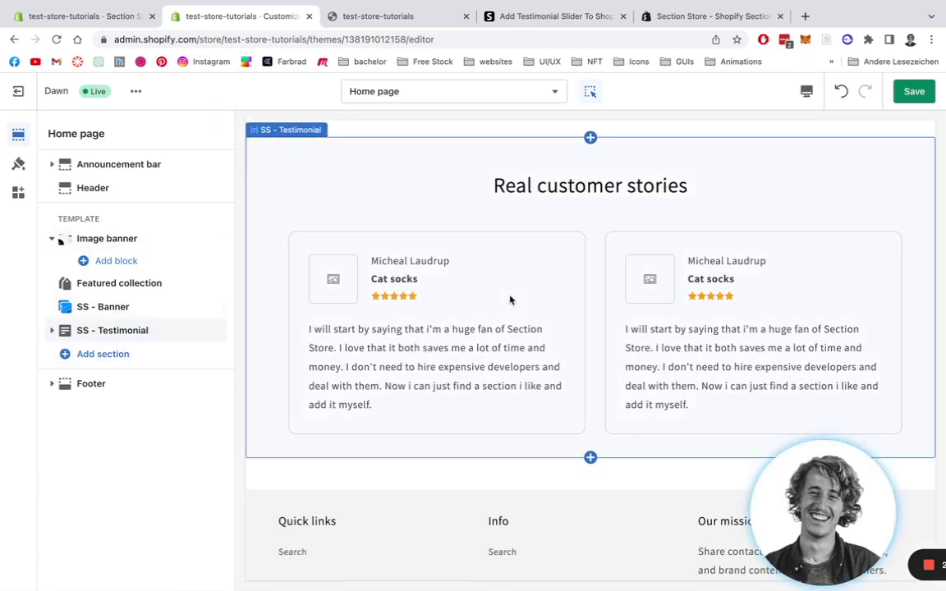
Step: Set the first review's customer image to the beach photo of a person with a kite
click(52, 330)
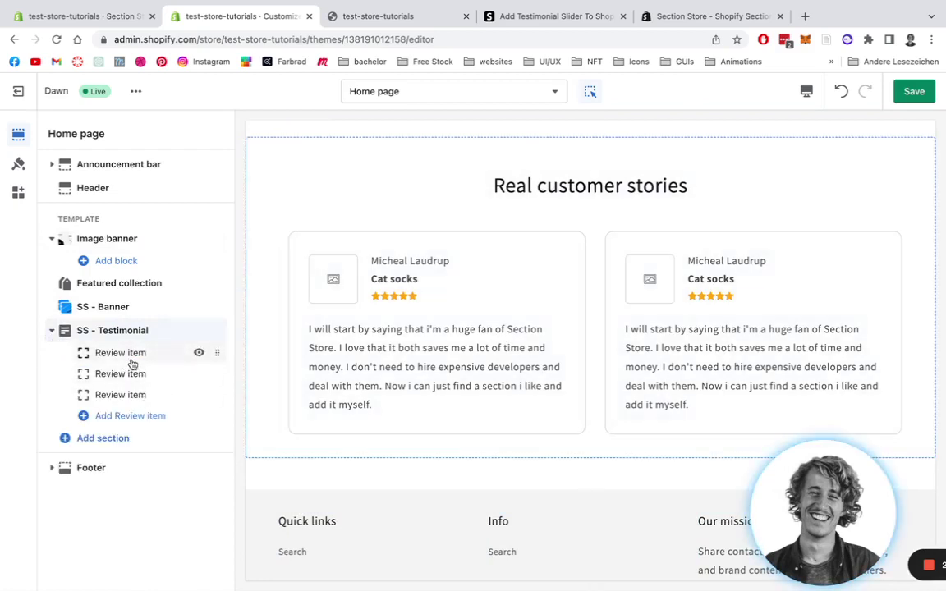
click(131, 360)
click(127, 205)
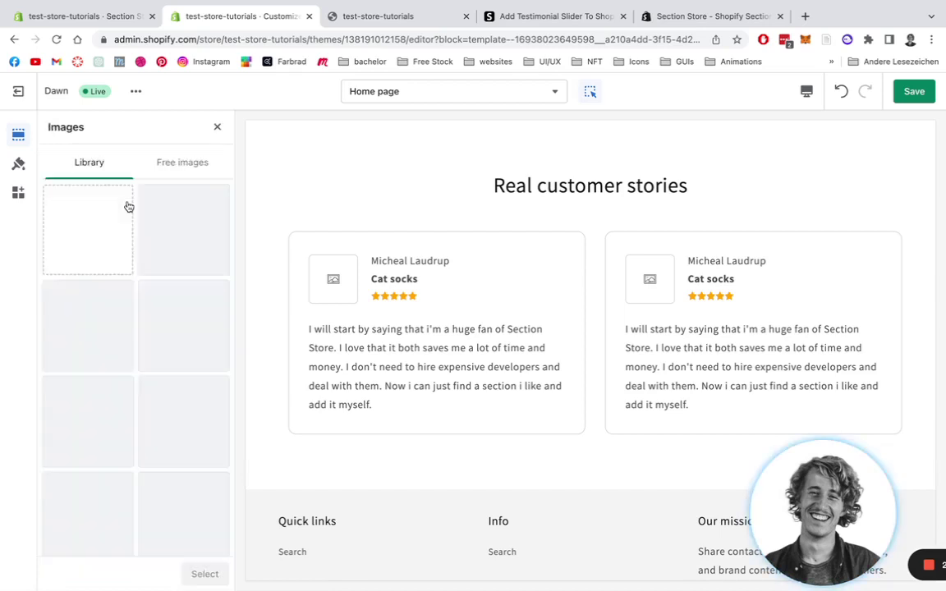
scroll(144, 307, down, 1)
scroll(144, 306, down, 4)
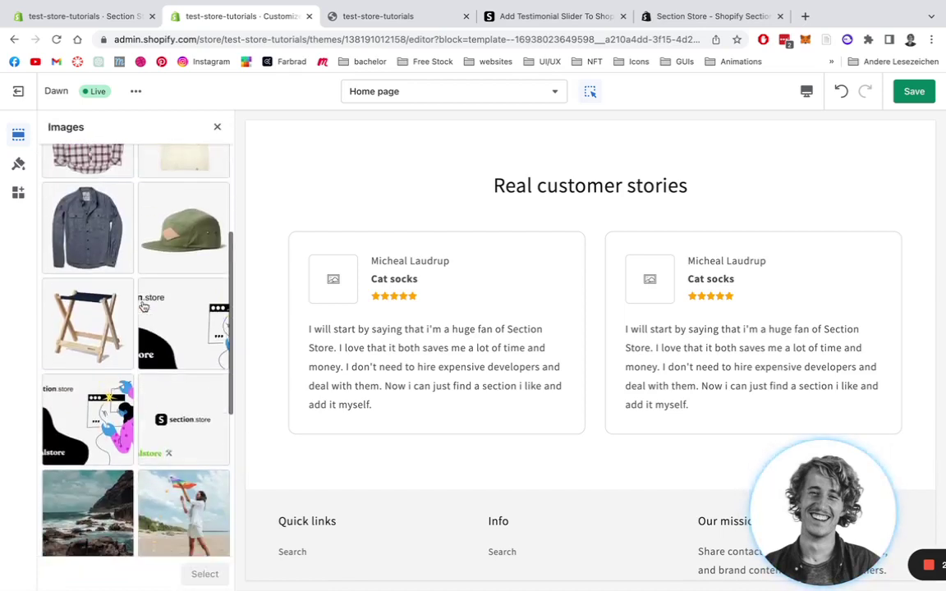
scroll(144, 306, up, 1)
click(190, 452)
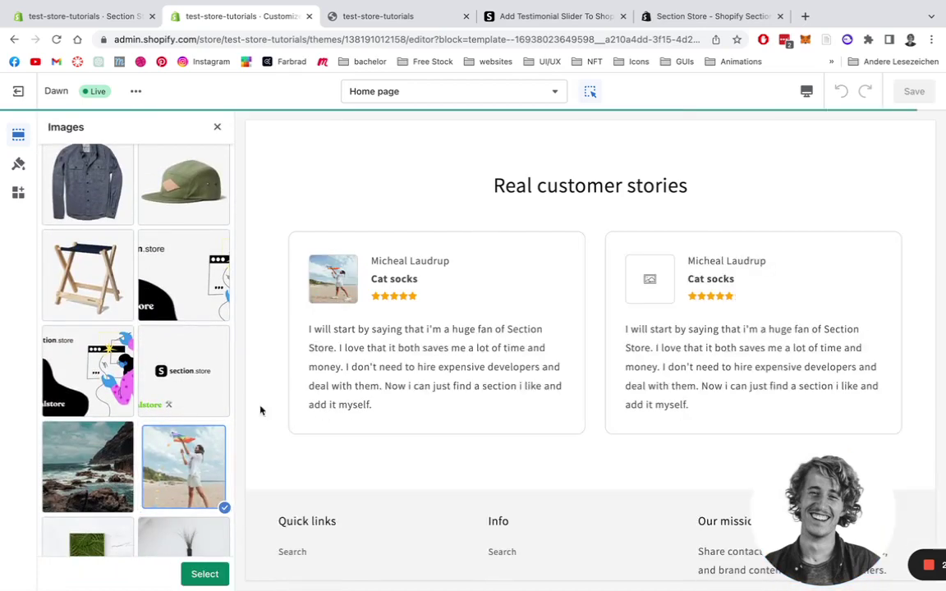
click(206, 576)
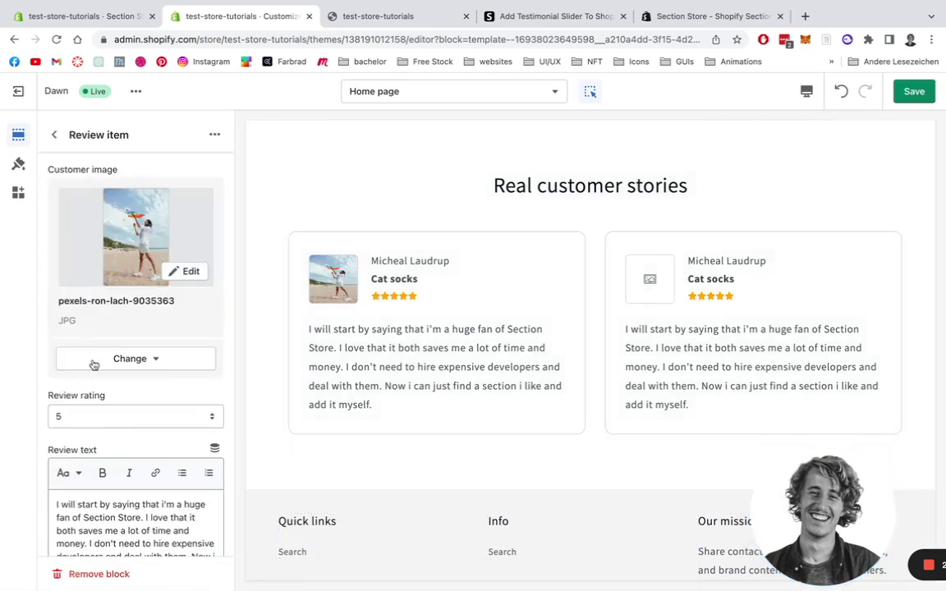
Step: Try a 4-star rating on the first review, then restore it to 5 stars
click(206, 416)
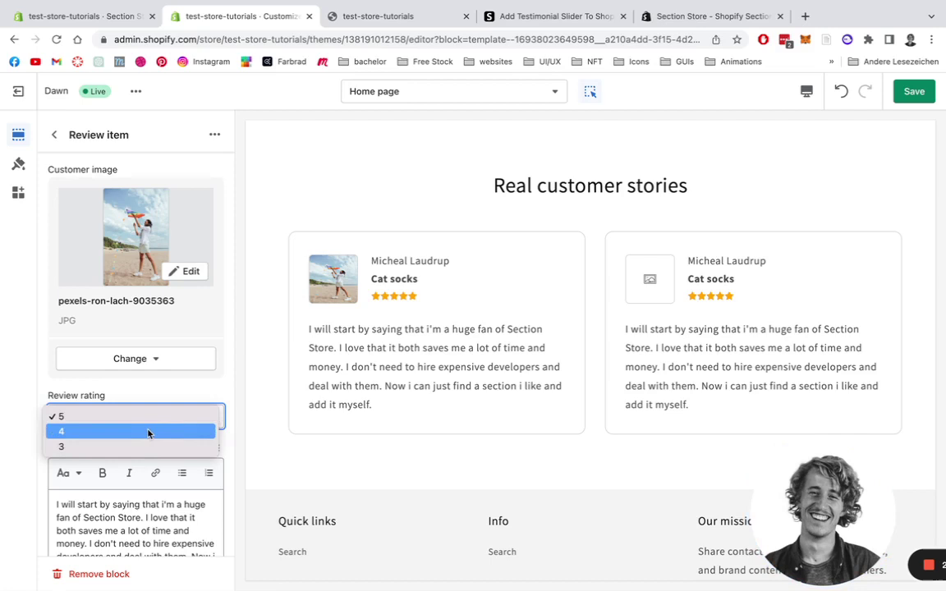
click(148, 433)
click(202, 419)
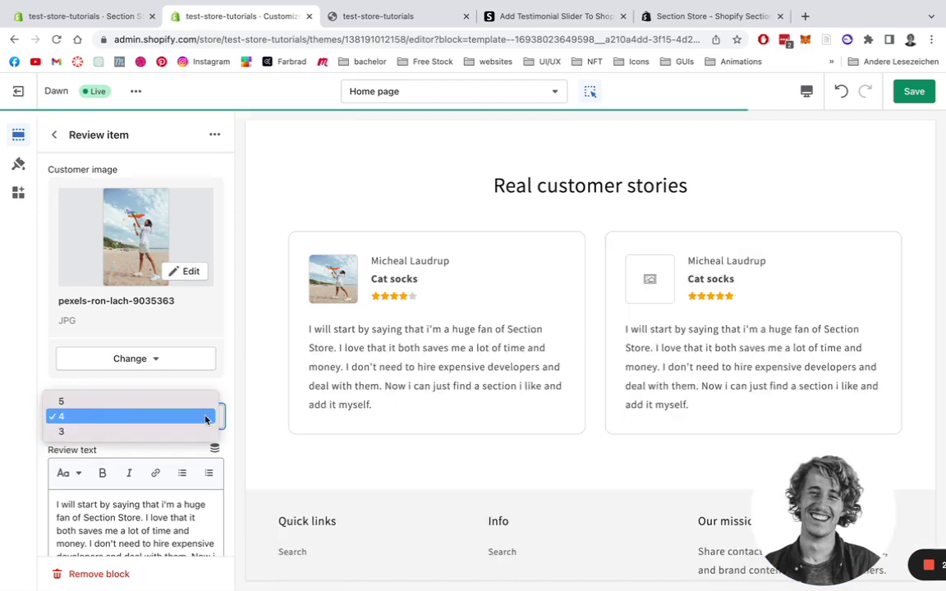
click(129, 401)
scroll(185, 394, down, 2)
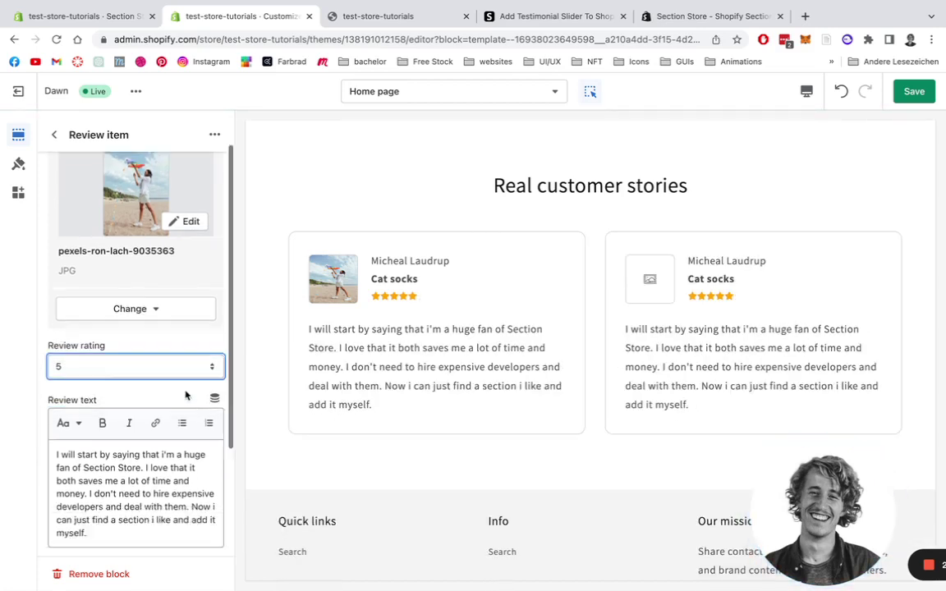
scroll(187, 396, down, 2)
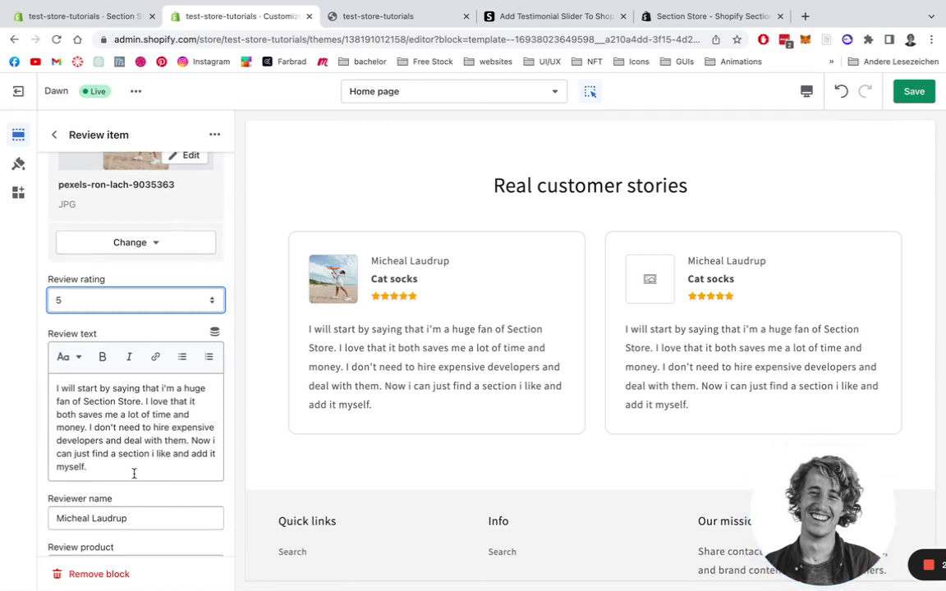
Step: Replace 'Store' with 'Bundle' in the first review's text
drag(134, 473, 40, 395)
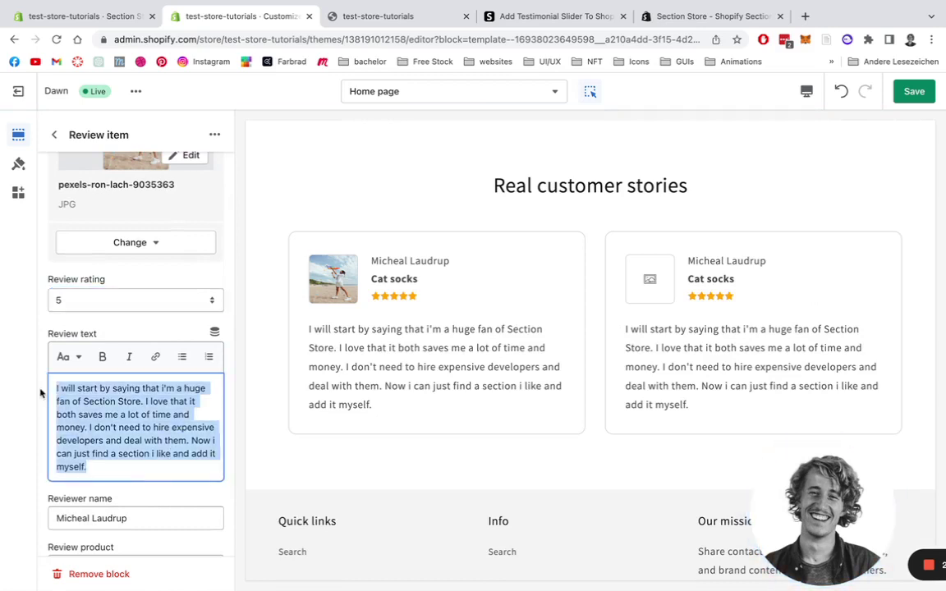
click(99, 402)
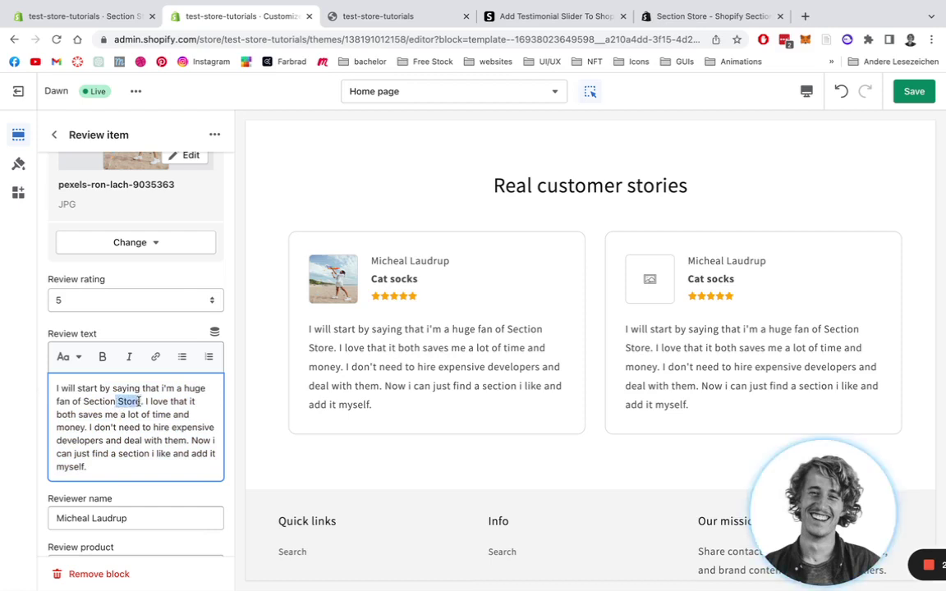
key(BackSpace)
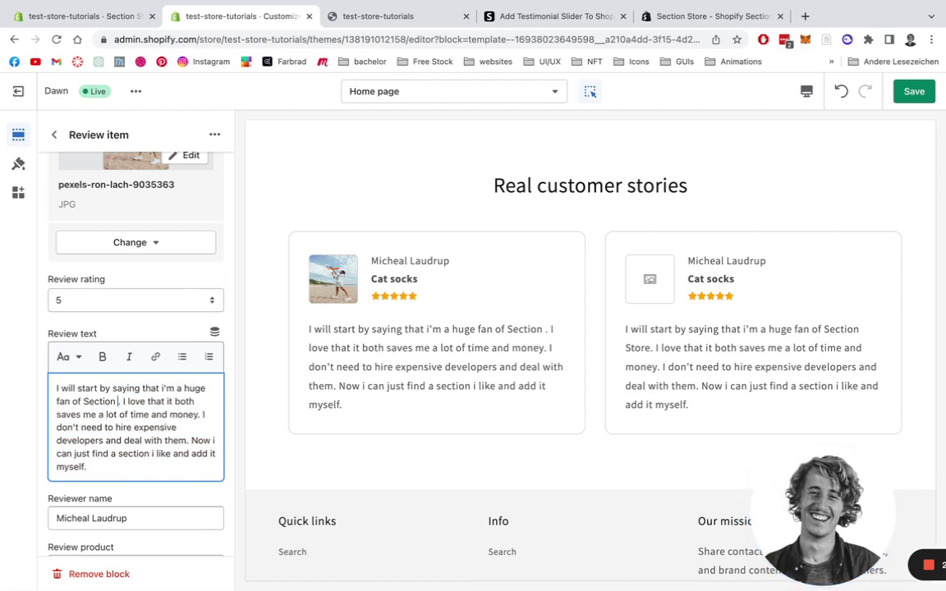
text(Bunde)
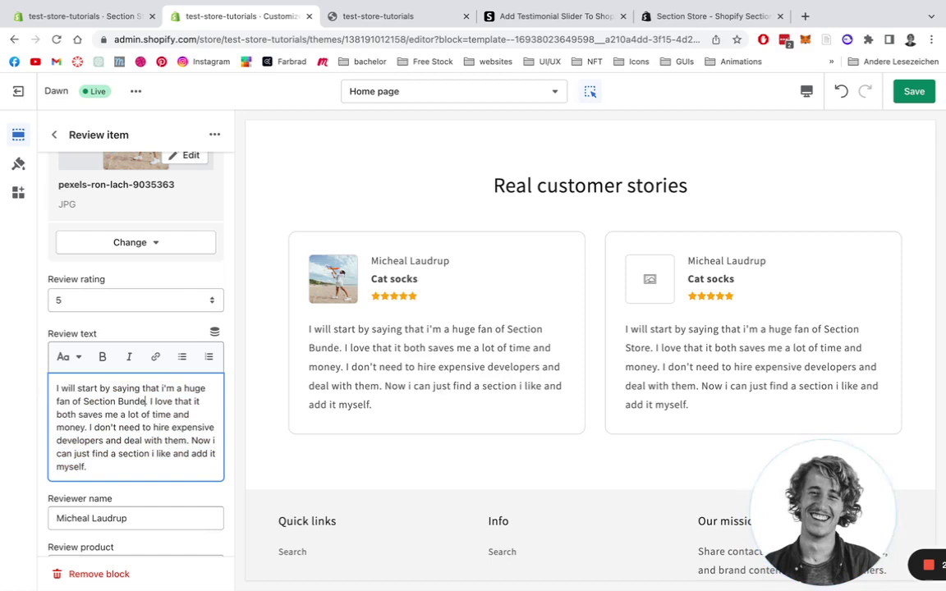
key(Left)
text(l)
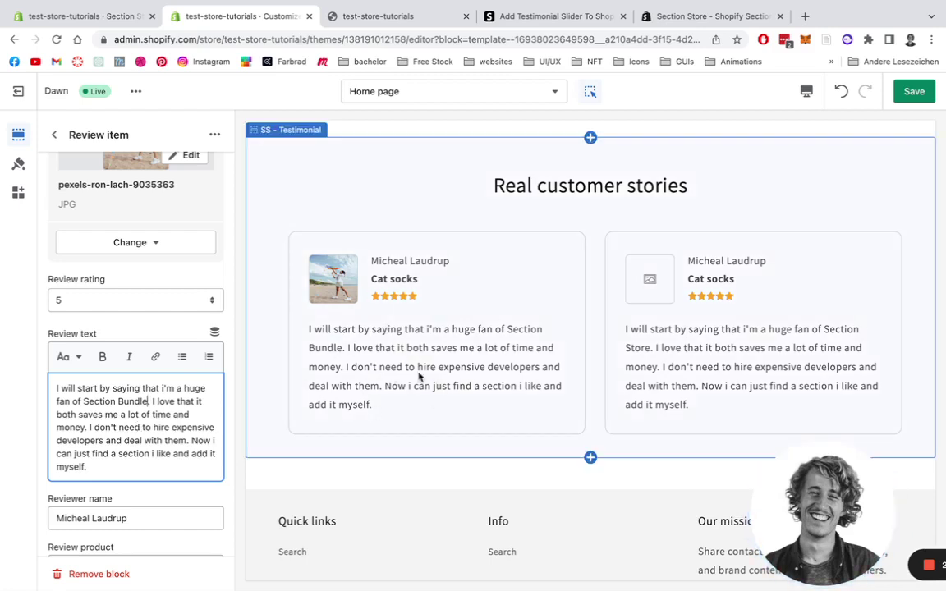
scroll(125, 484, down, 1)
scroll(125, 481, down, 1)
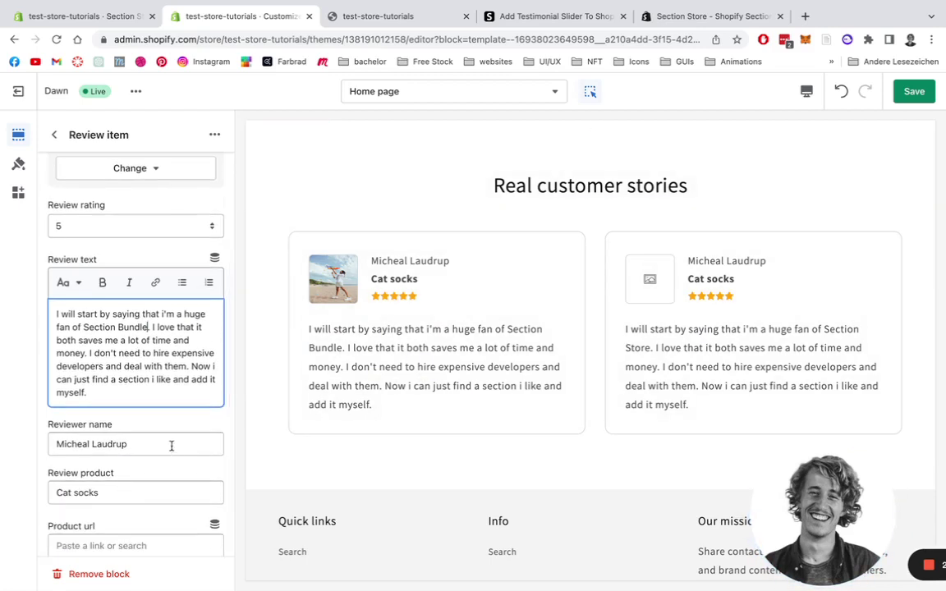
Step: Enter a new reviewer name and change the review product from Cat socks to Backpack
scroll(152, 450, down, 1)
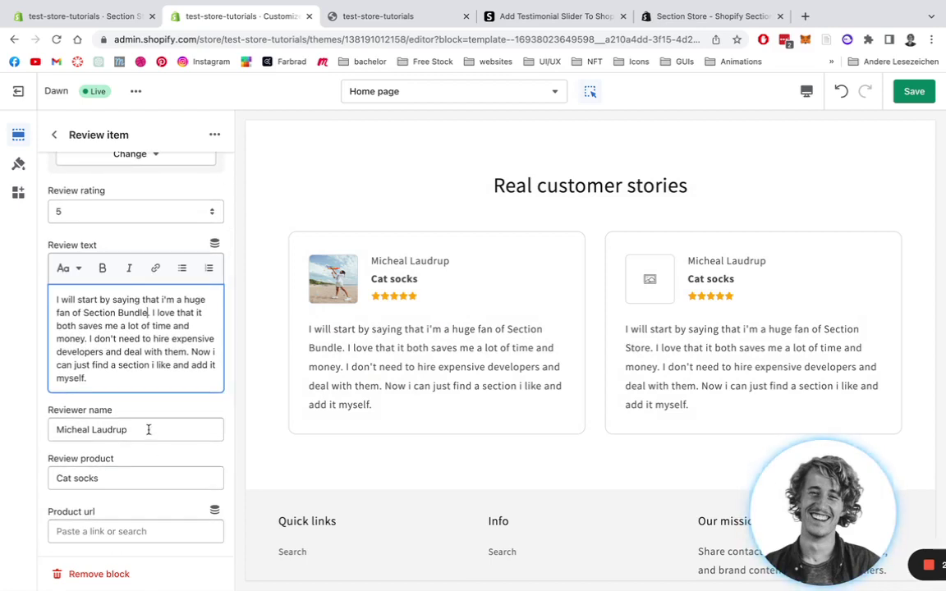
triple_click(148, 429)
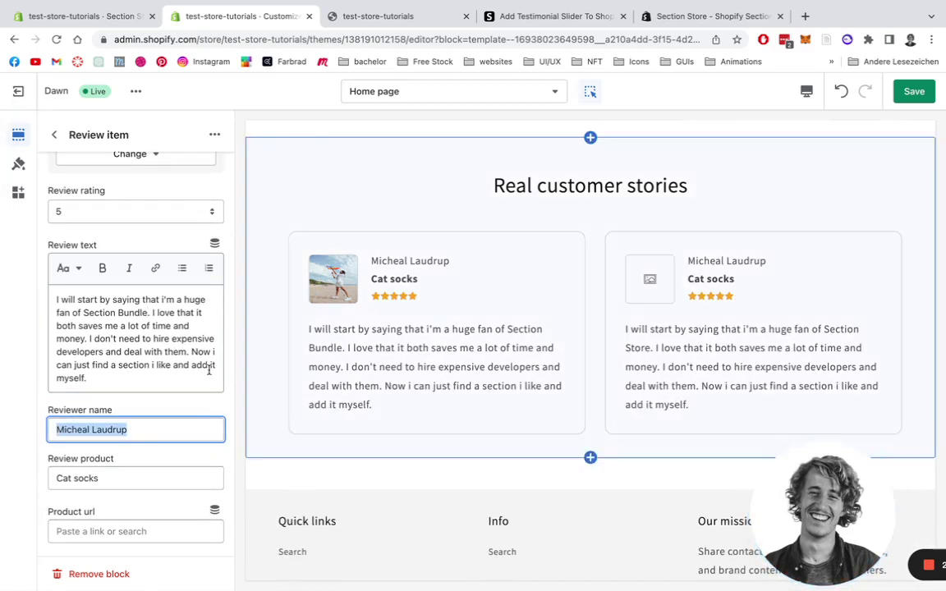
text(Morit)
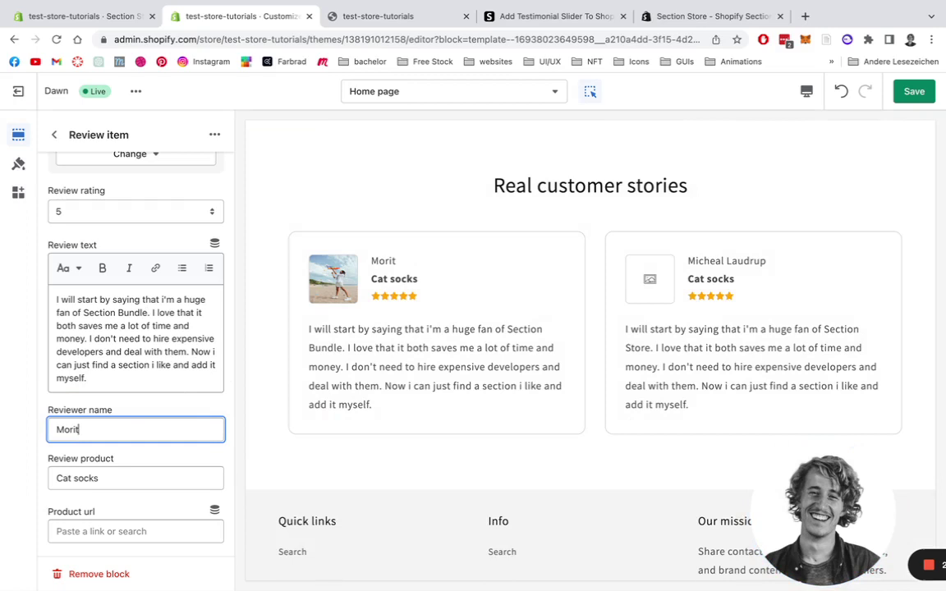
text(z Sec)
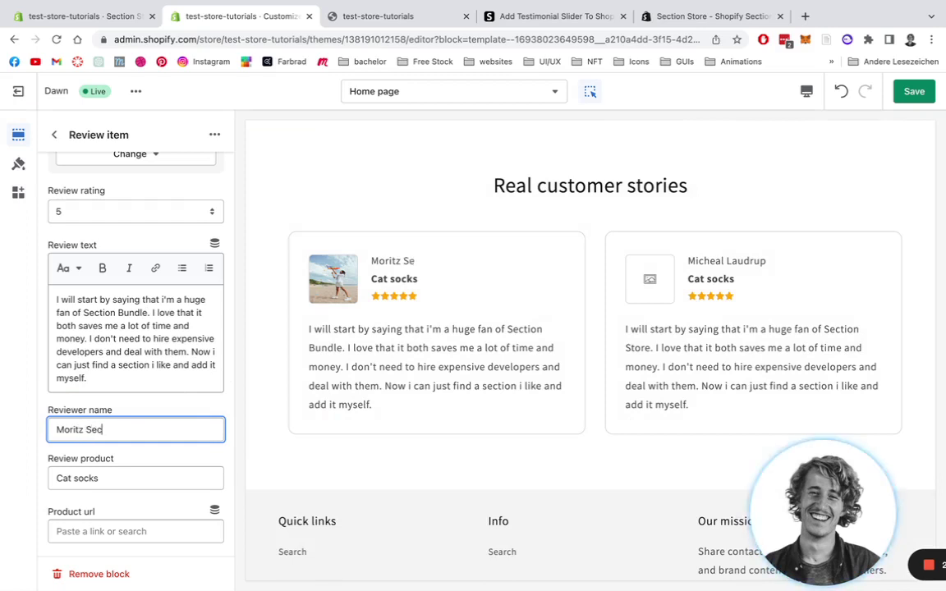
text(tion store)
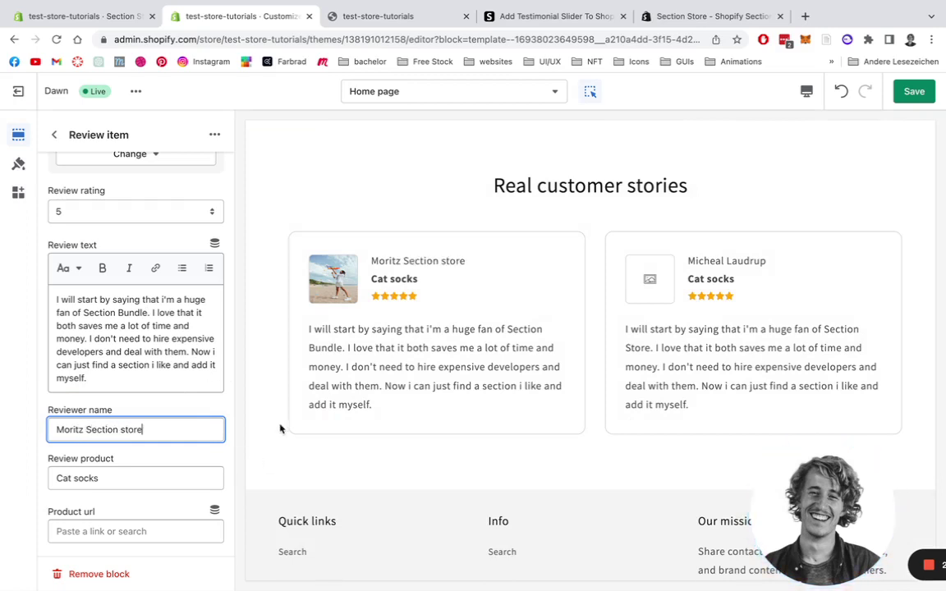
triple_click(135, 477)
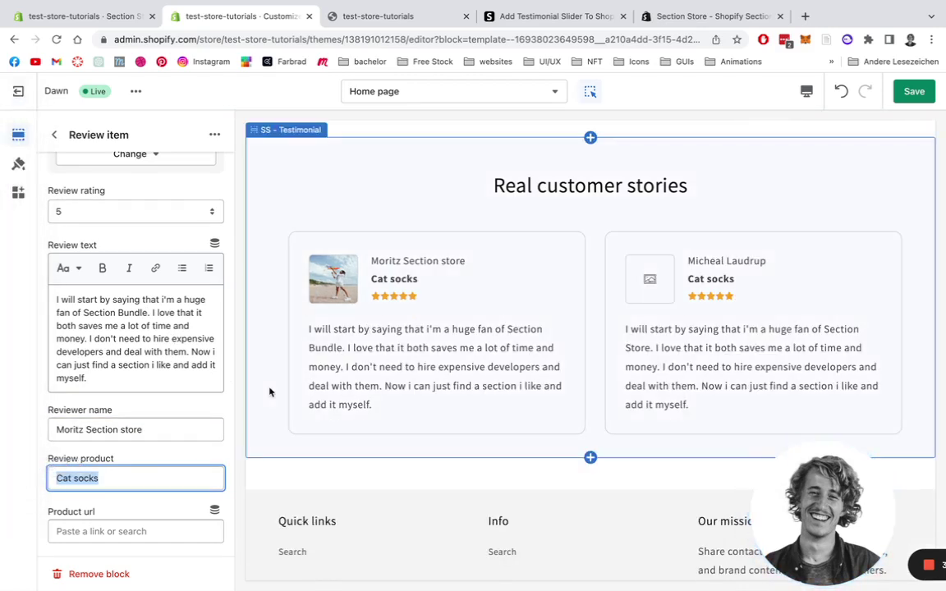
text(Backpack)
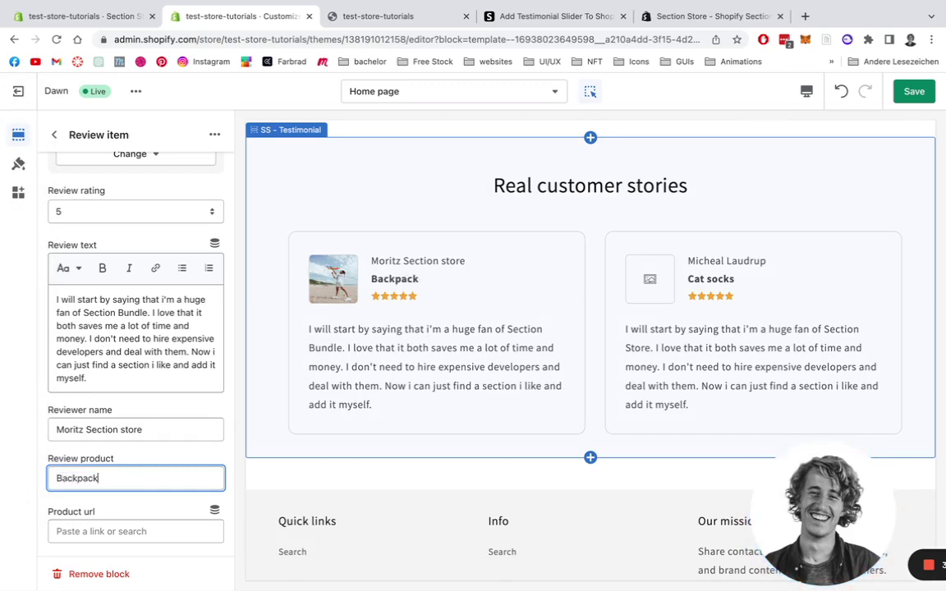
Step: Link the first review's Product url to the Derby Tier Backpack product
click(110, 532)
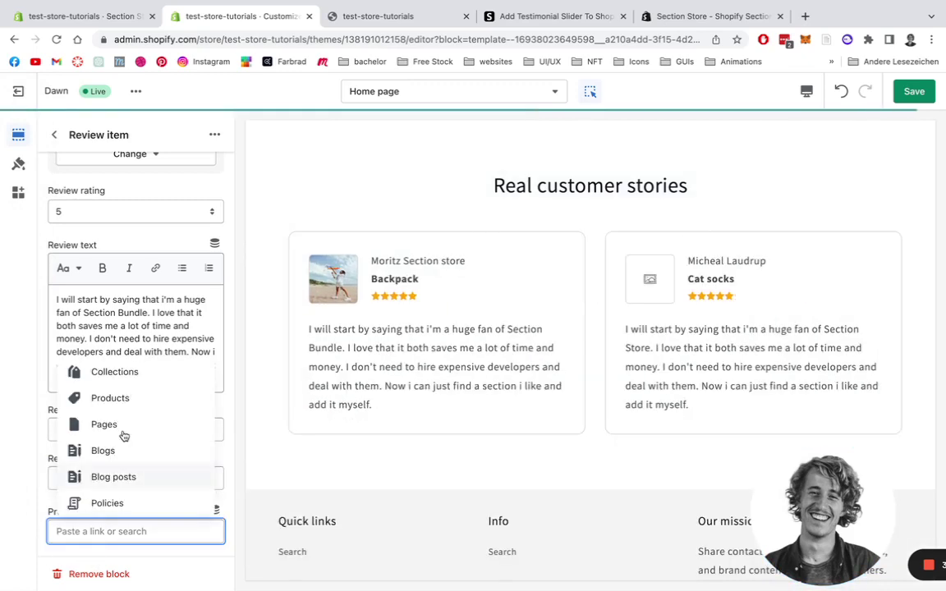
click(129, 398)
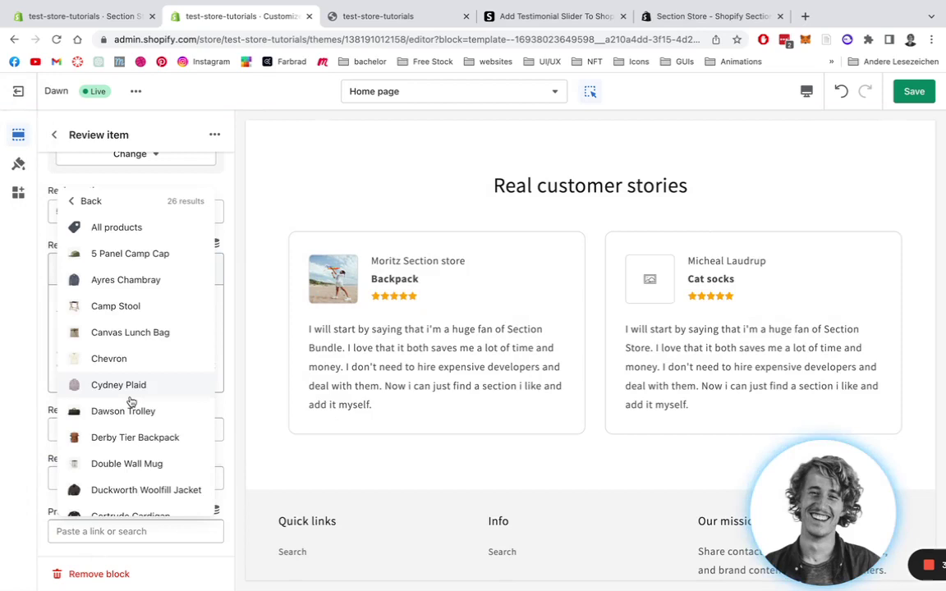
scroll(131, 376, down, 1)
click(131, 402)
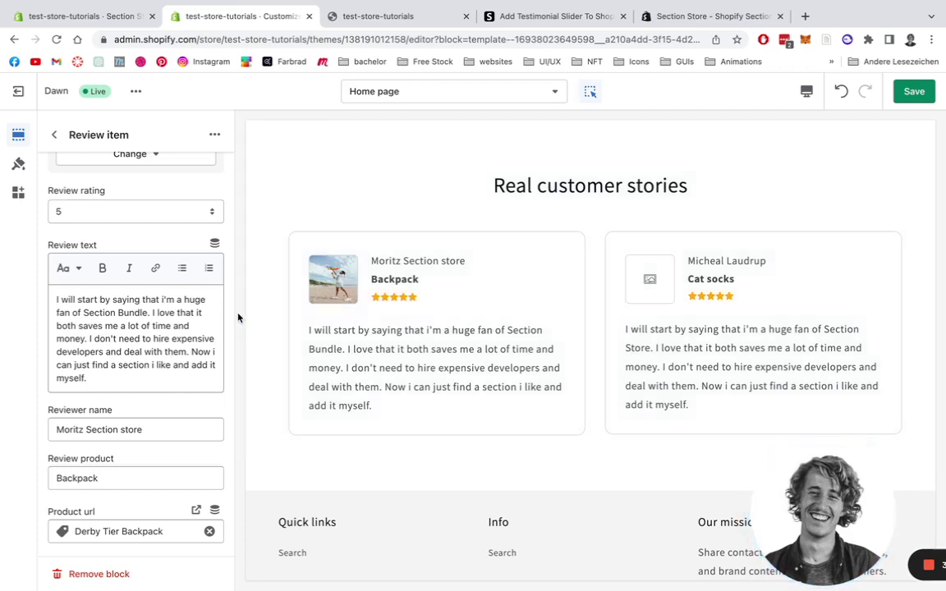
scroll(150, 368, up, 1)
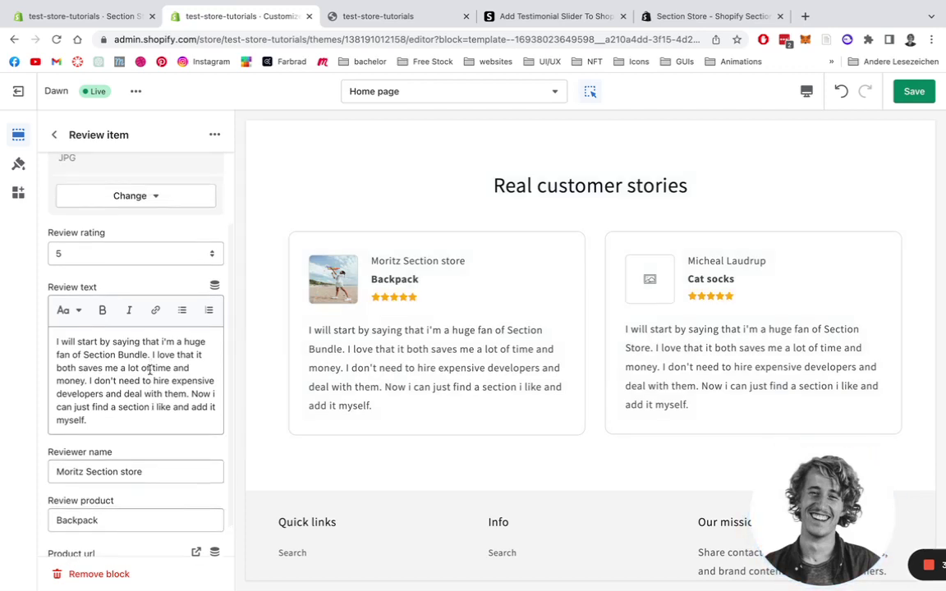
scroll(150, 371, down, 1)
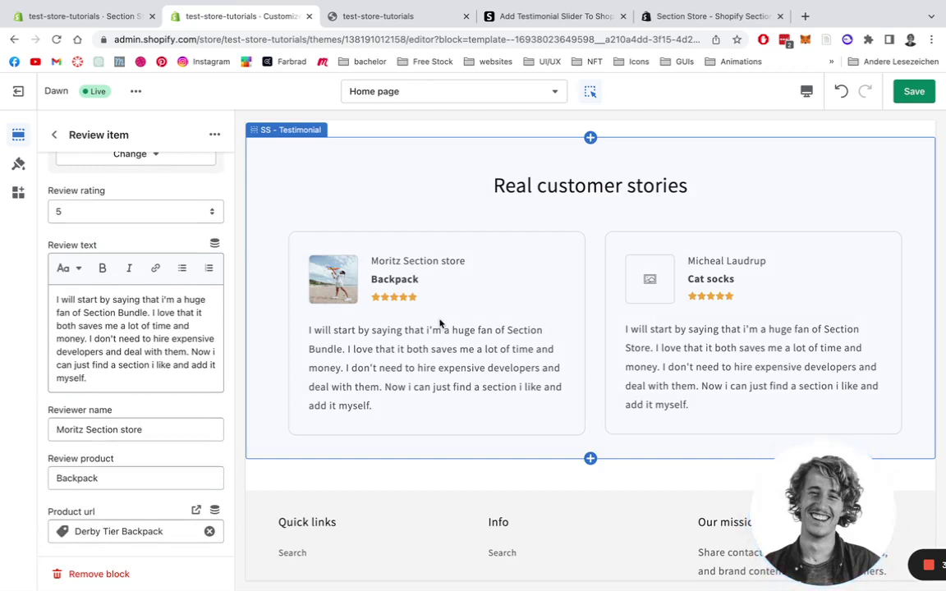
scroll(439, 322, up, 1)
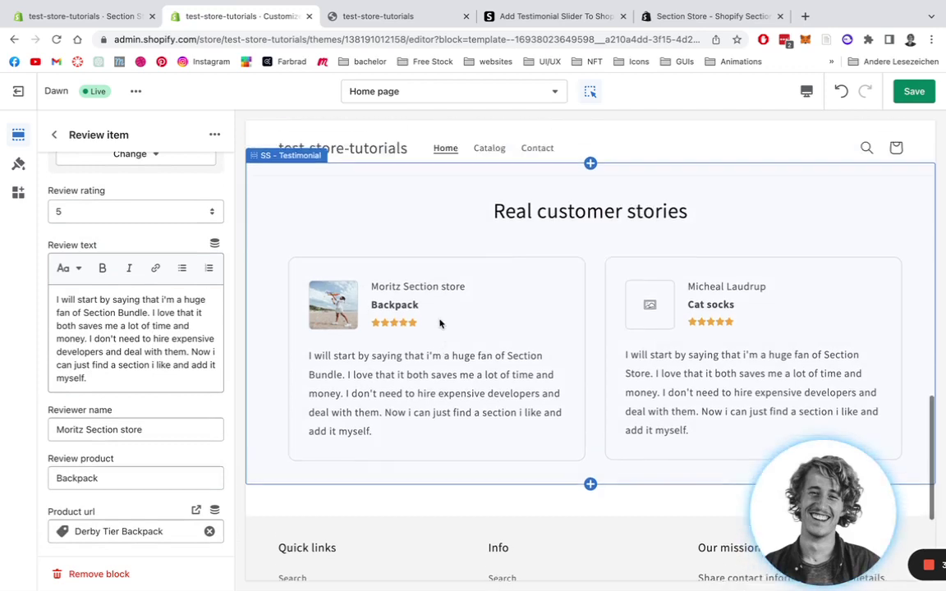
Step: Go back to the Home page sections list and drag through the testimonial slider preview
click(55, 136)
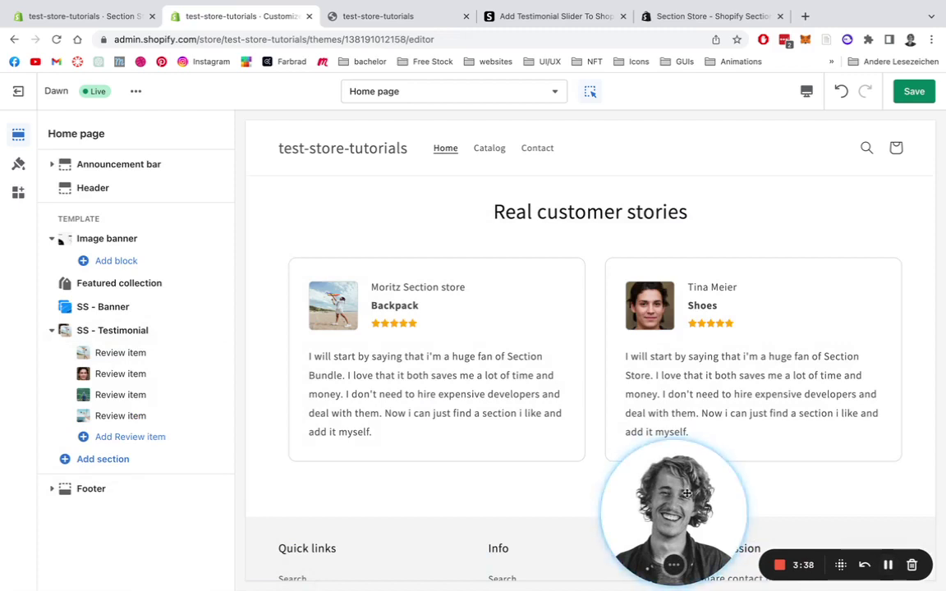
drag(707, 501, 847, 497)
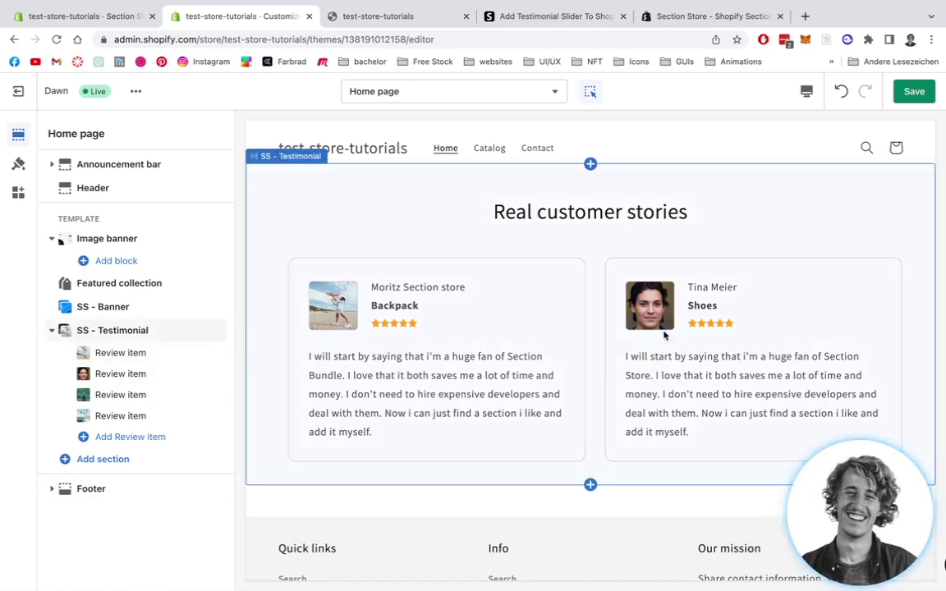
mouse_move(132, 330)
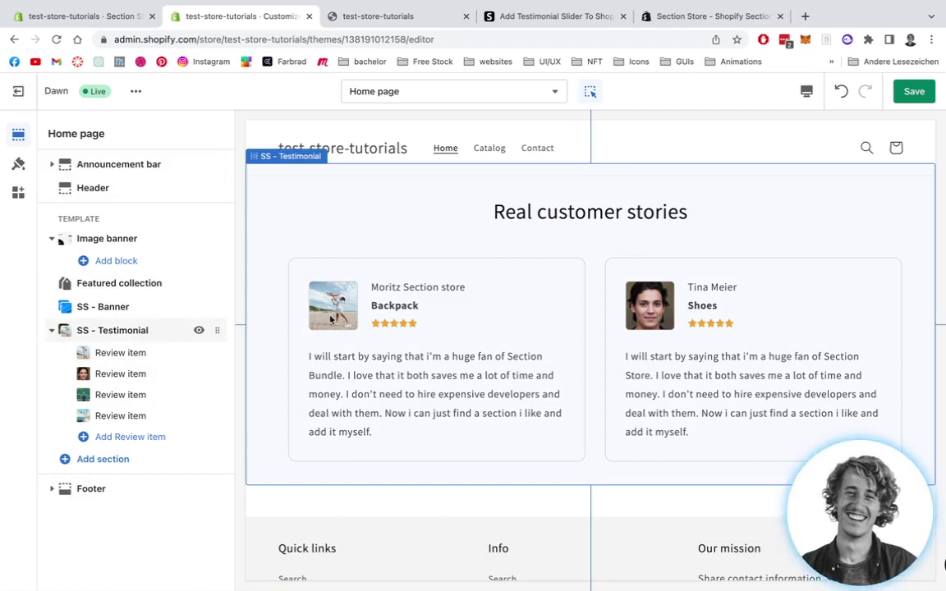
scroll(487, 331, down, 1)
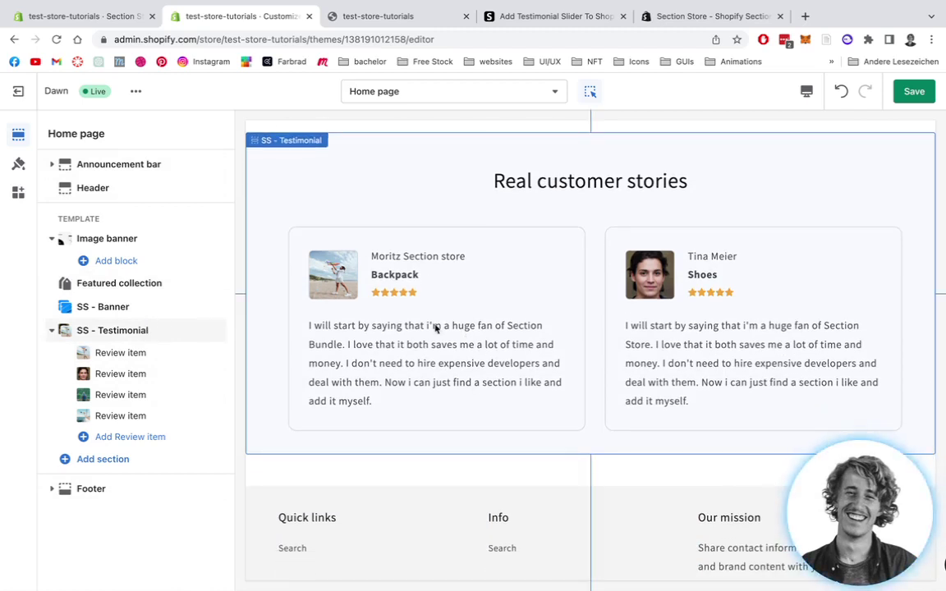
Step: Set the SS - Testimonial section background to grey #C2C2C2, leaving the review card background white
click(125, 331)
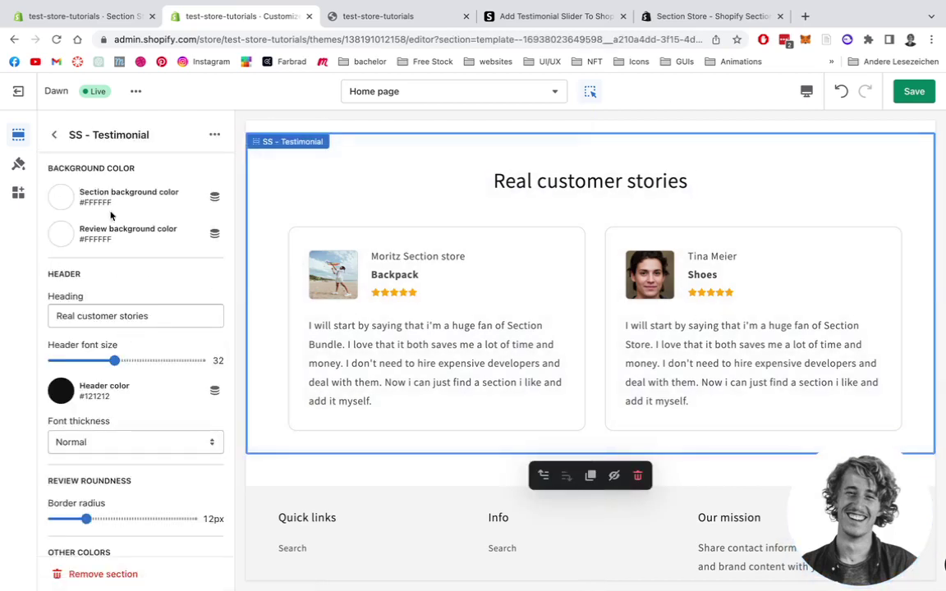
click(63, 197)
drag(99, 250, 51, 247)
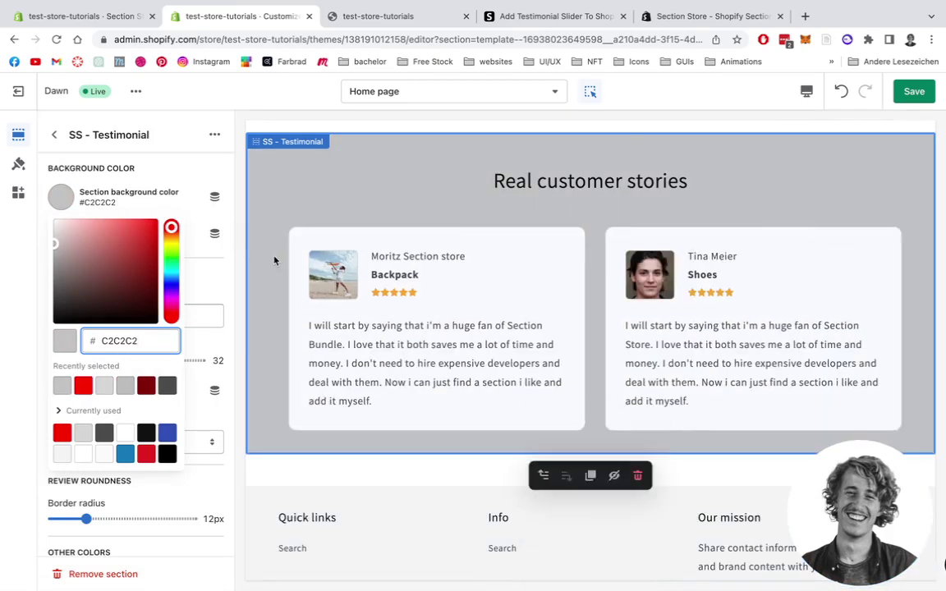
click(231, 201)
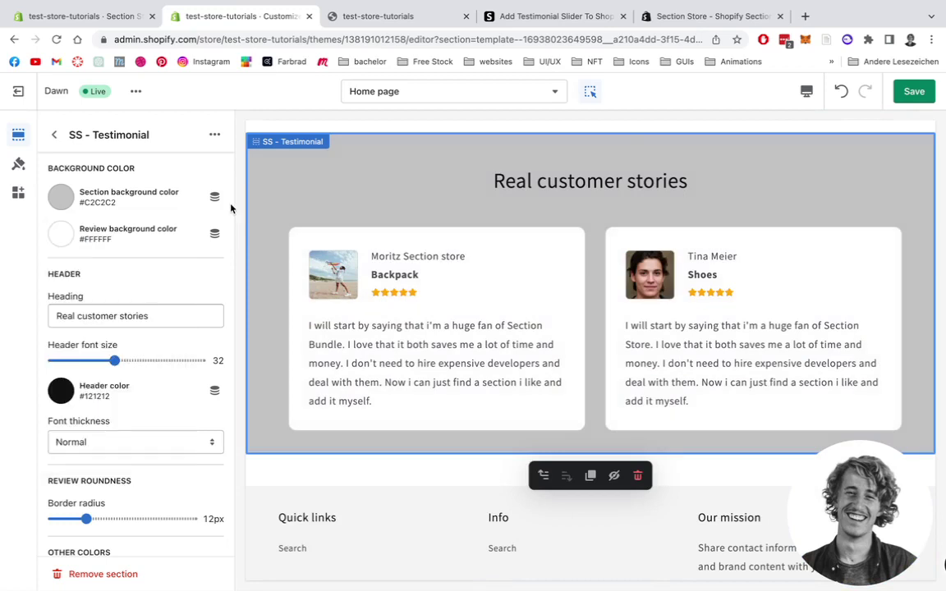
click(61, 235)
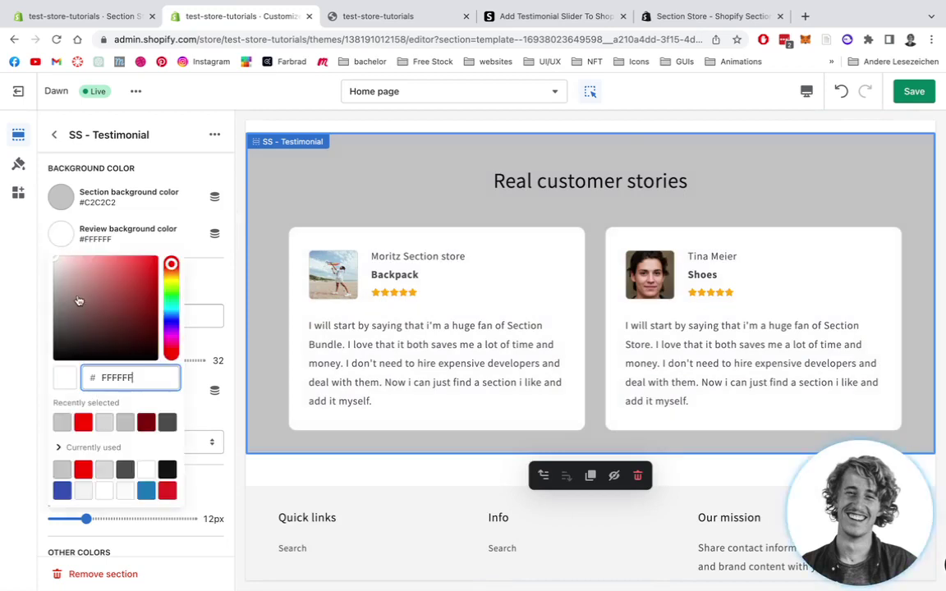
click(234, 232)
scroll(233, 237, down, 2)
scroll(234, 237, down, 1)
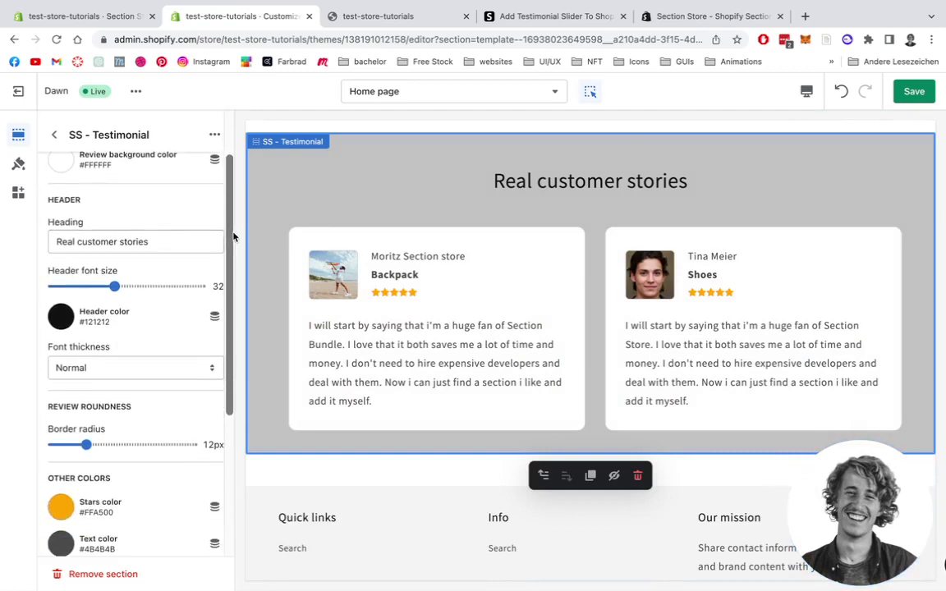
Step: Replace the heading 'Real customer stories' with 'testamonials'
triple_click(167, 244)
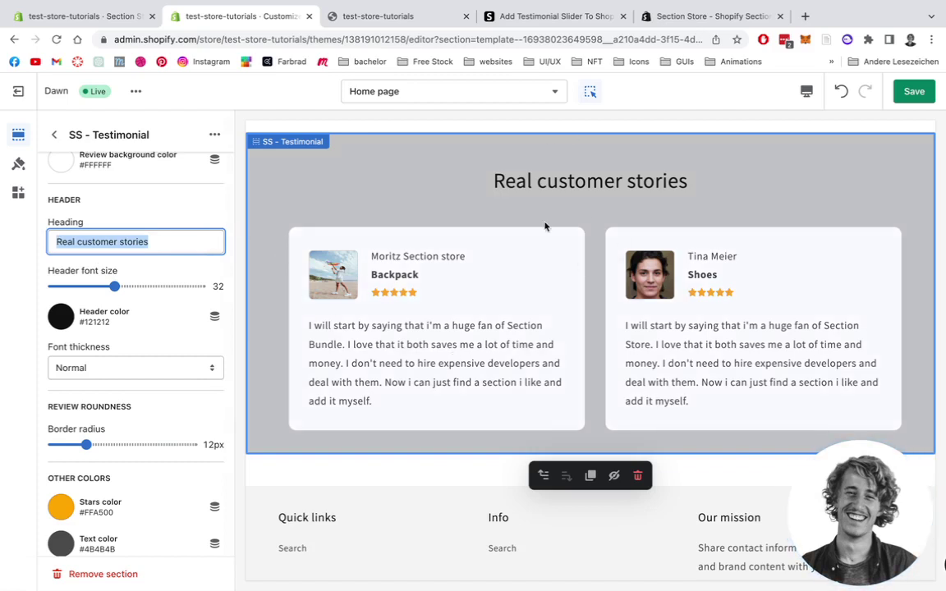
text(test)
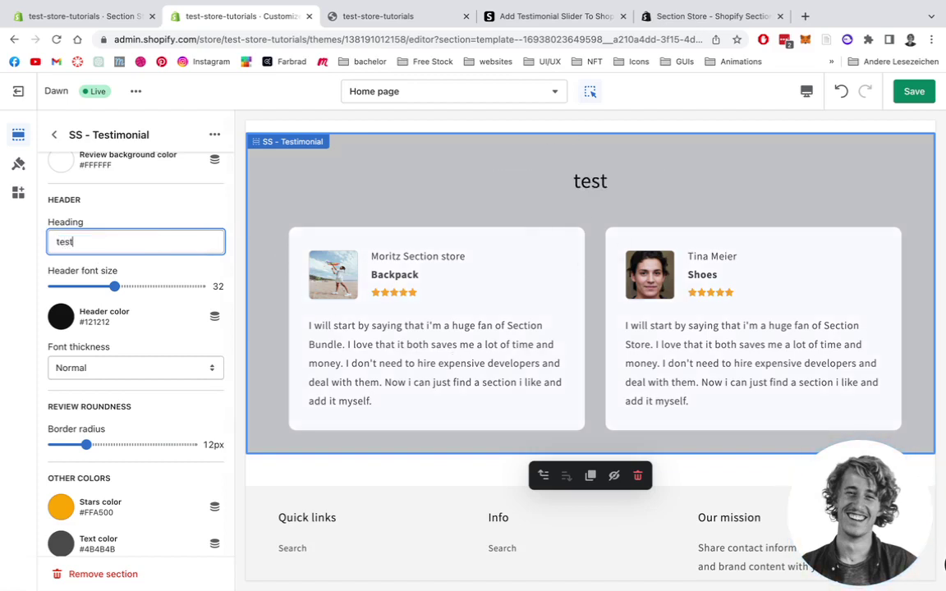
text(amonials)
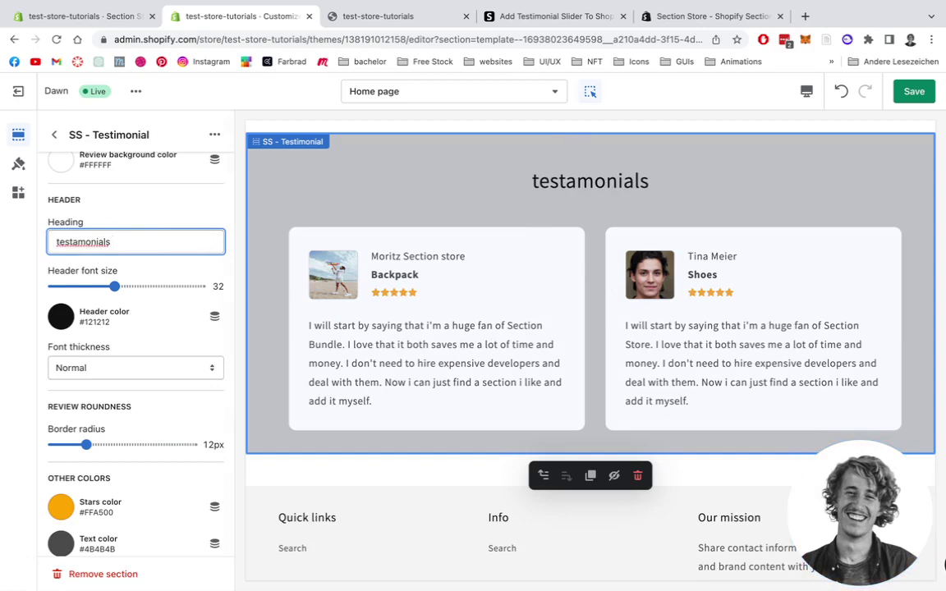
Step: Style the testimonial heading at font size 34, white #FFFFFF, with Thick font weight
drag(114, 288, 120, 287)
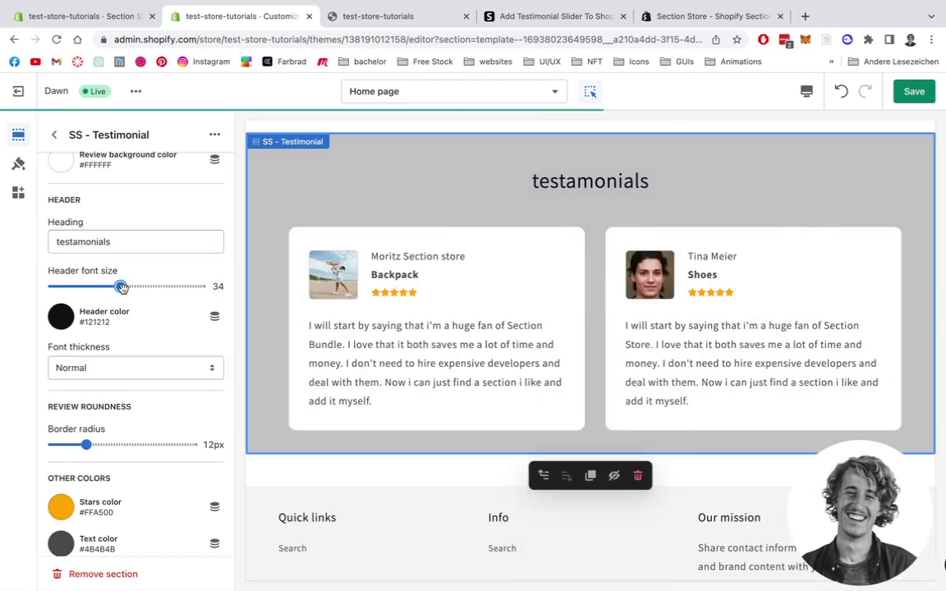
click(64, 318)
drag(54, 436, 47, 332)
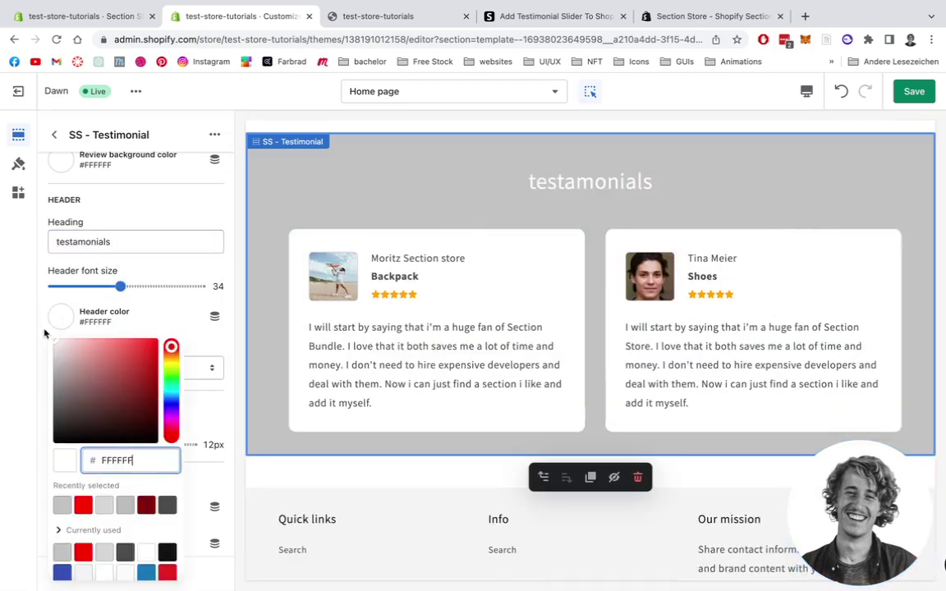
click(248, 256)
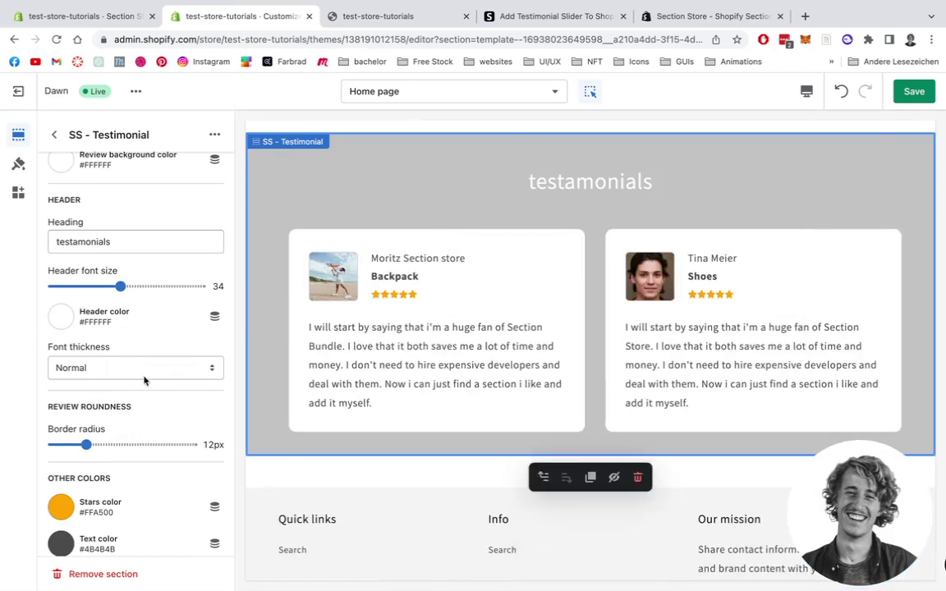
click(115, 368)
click(113, 353)
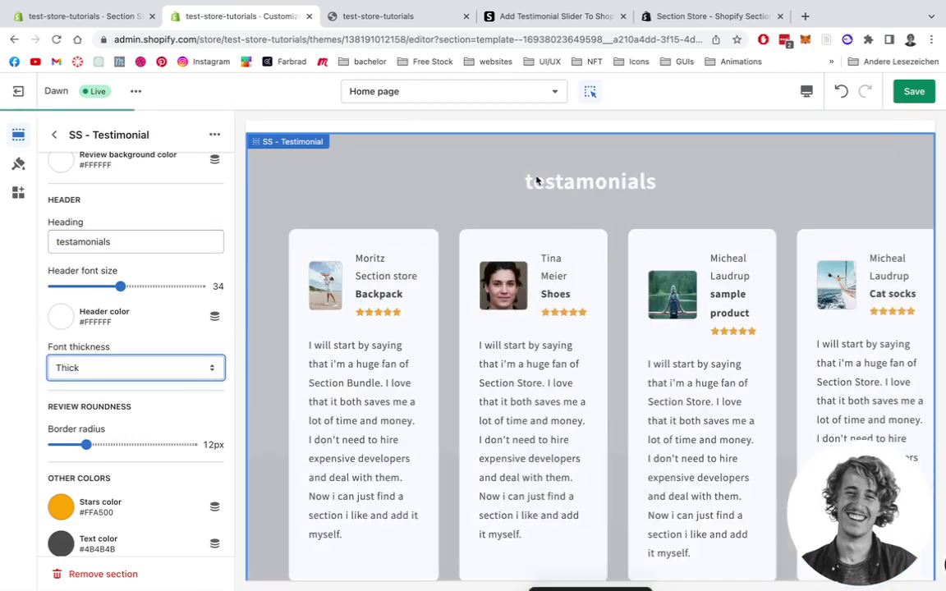
Step: Round the review cards' corners to a 16px border radius
scroll(233, 326, down, 2)
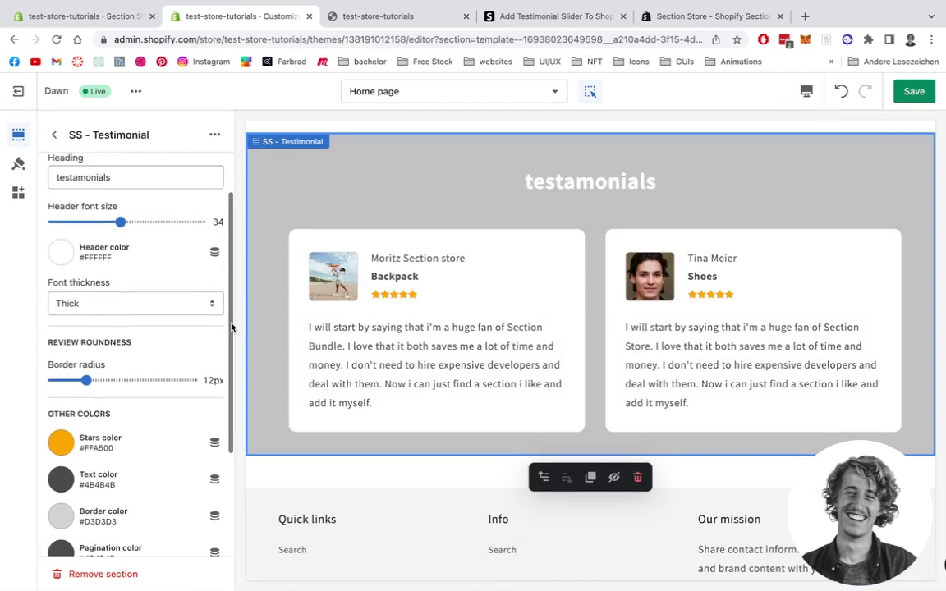
drag(86, 355, 93, 354)
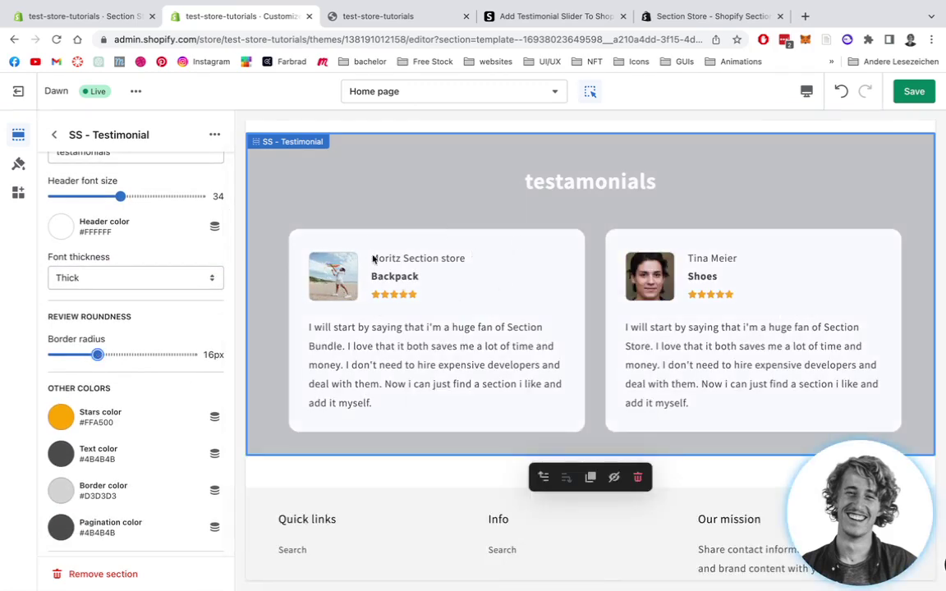
scroll(220, 267, down, 2)
scroll(220, 263, down, 1)
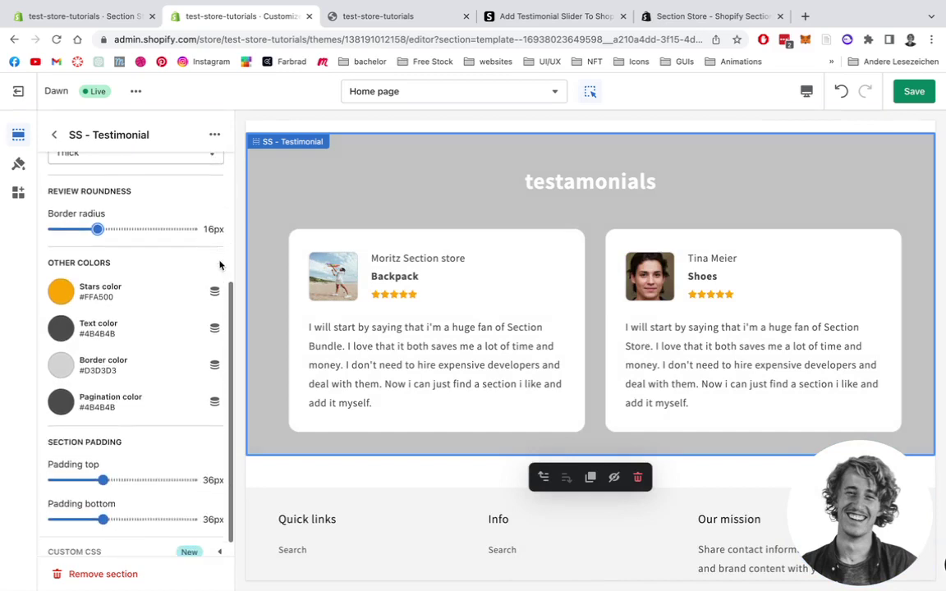
Step: Try the mobile preview, then switch to desktop preview showing the two testimonial cards side by side
click(807, 94)
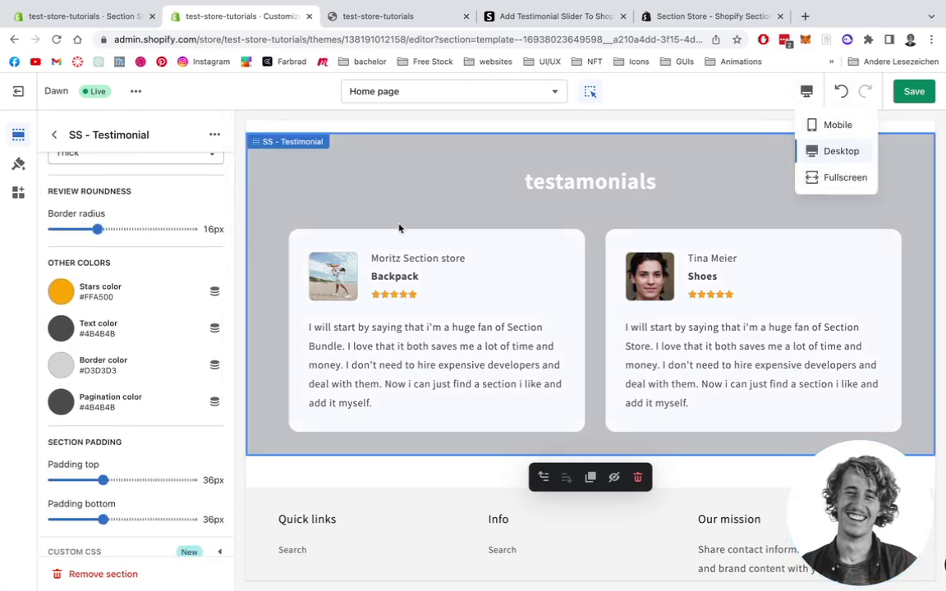
click(841, 126)
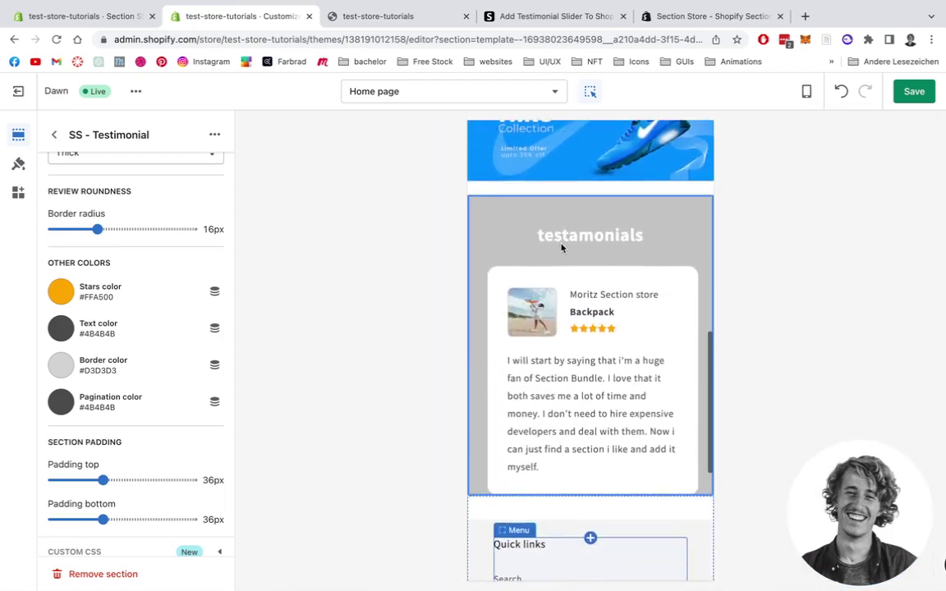
scroll(625, 396, down, 1)
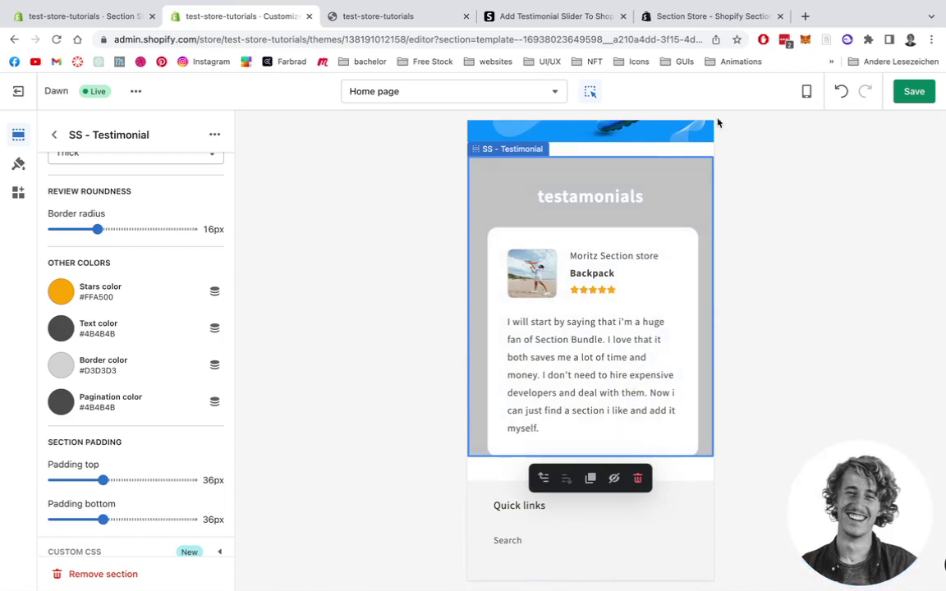
click(807, 93)
click(833, 152)
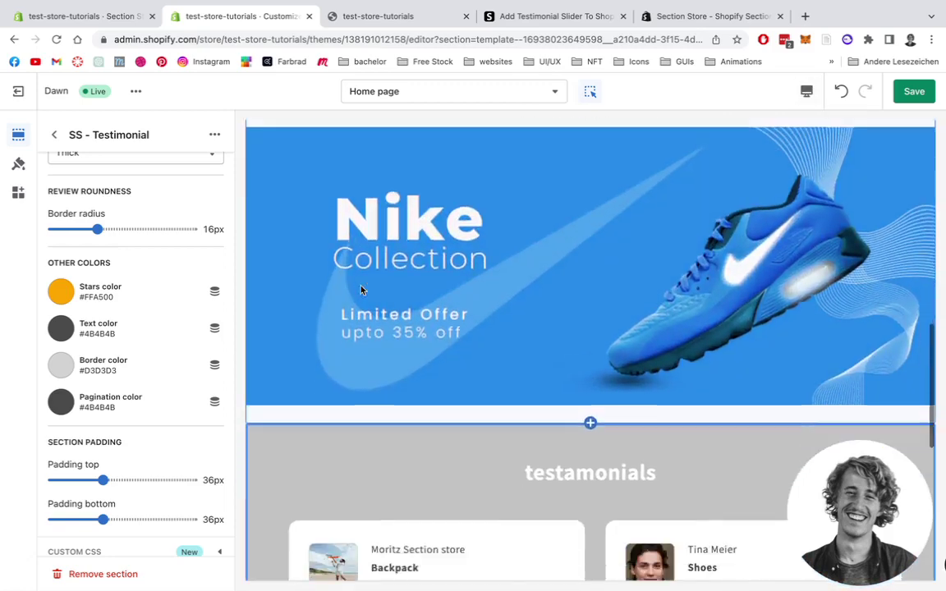
scroll(362, 289, down, 5)
scroll(361, 289, down, 2)
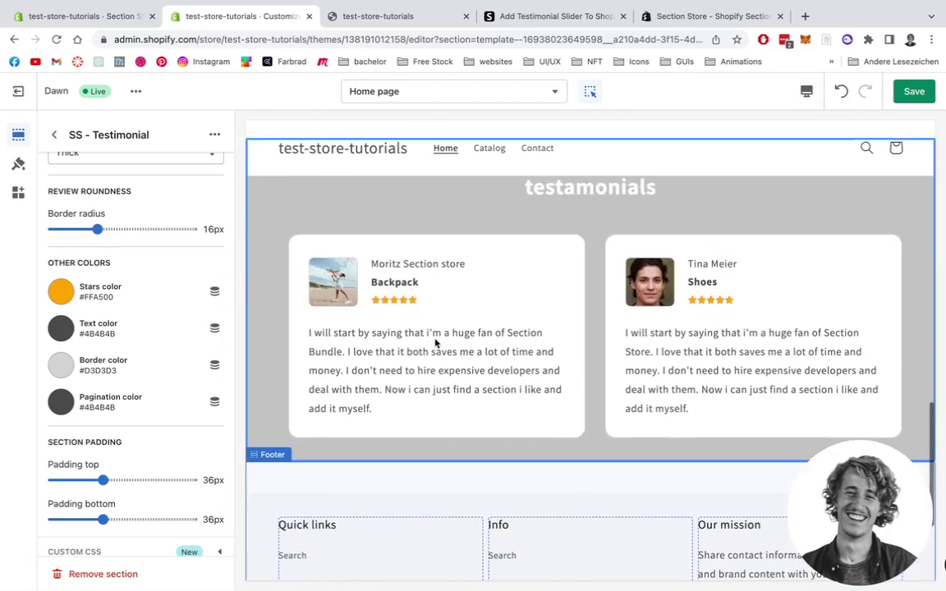
Step: Keep the stars their original orange and set the review text colour to grey #9B9B9B
click(56, 296)
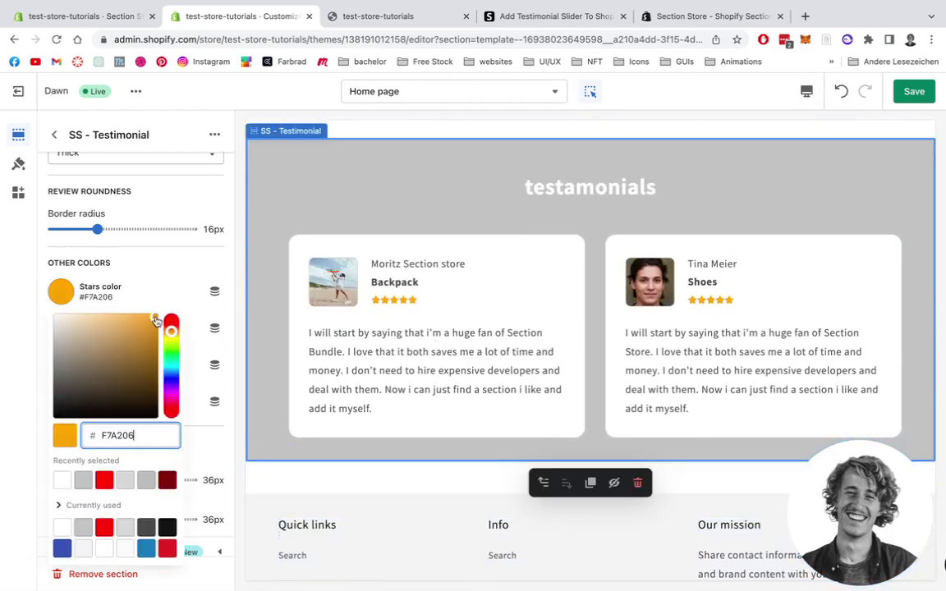
mouse_move(156, 320)
mouse_down()
mouse_move(166, 336)
mouse_move(169, 302)
mouse_up()
click(271, 316)
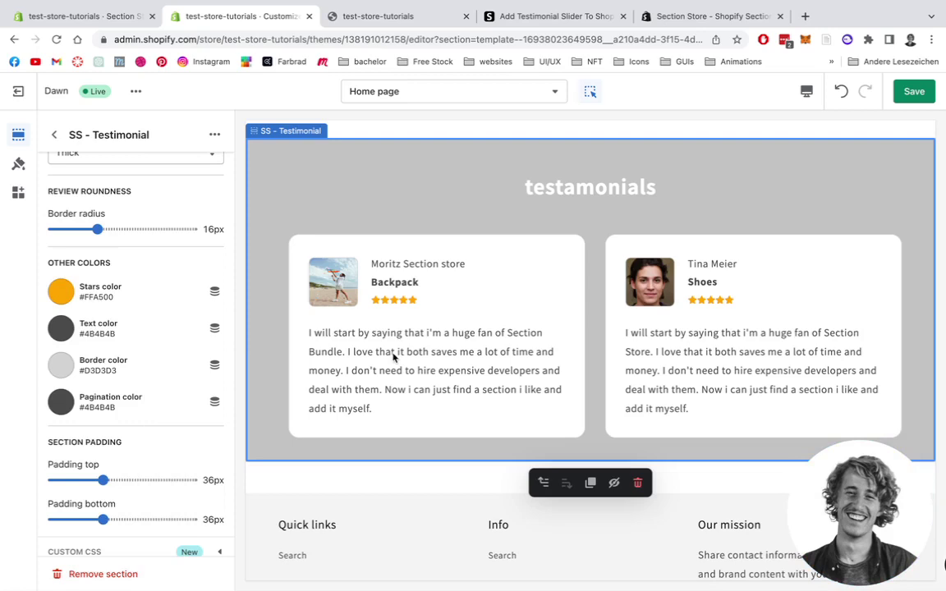
click(61, 339)
mouse_move(54, 422)
mouse_down()
mouse_move(53, 387)
mouse_move(54, 397)
mouse_up()
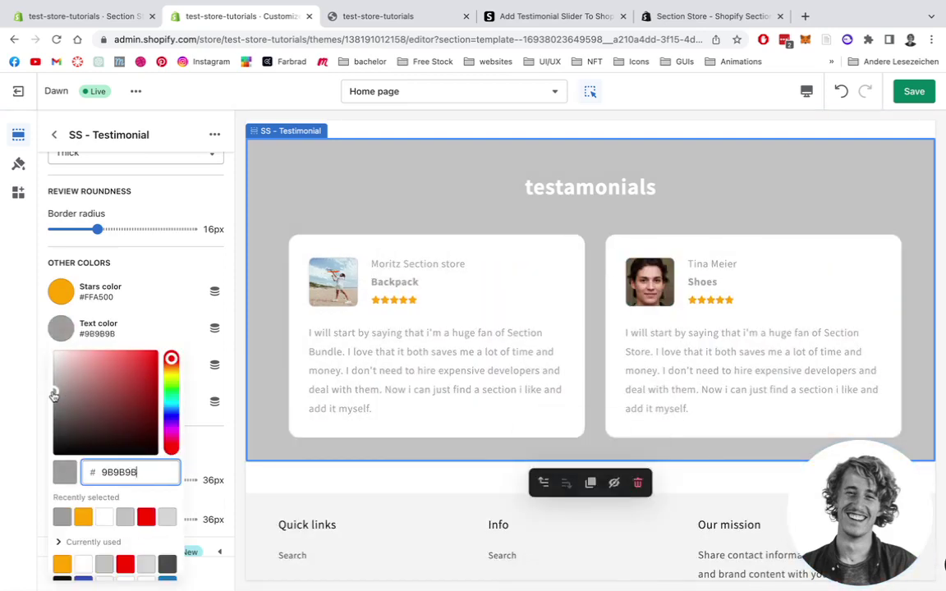
click(214, 331)
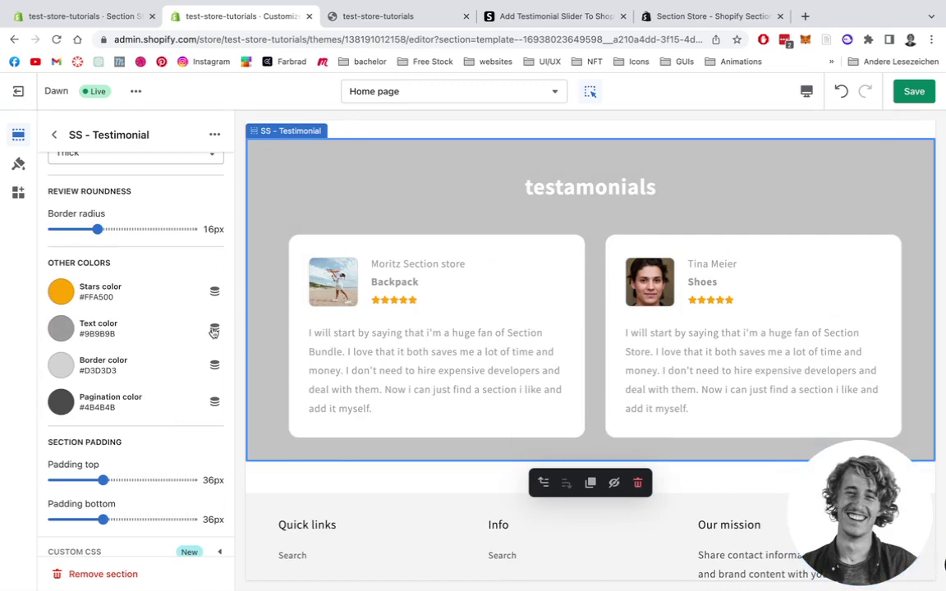
Step: Outline the review cards with blue #334FB4 borders
click(63, 365)
click(143, 310)
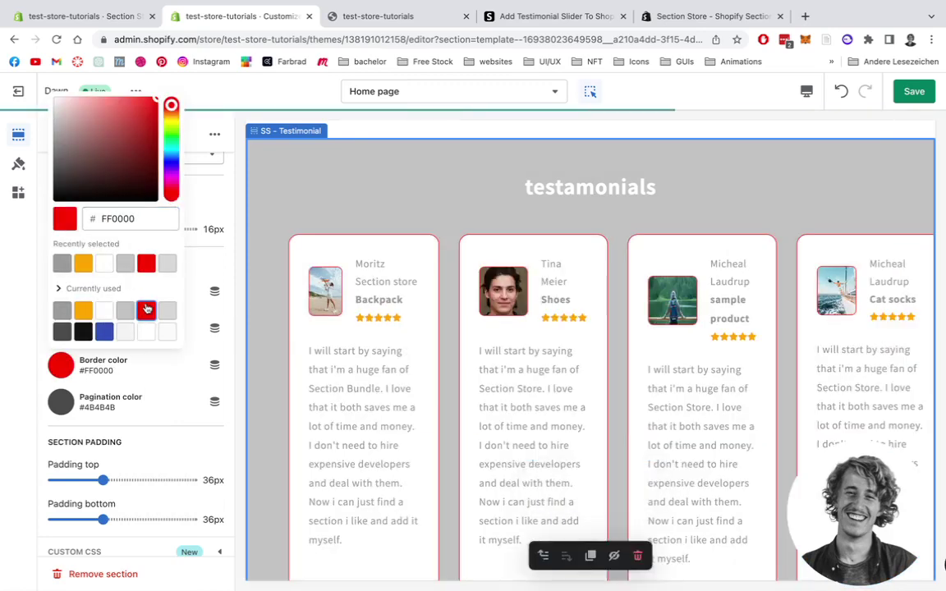
click(103, 331)
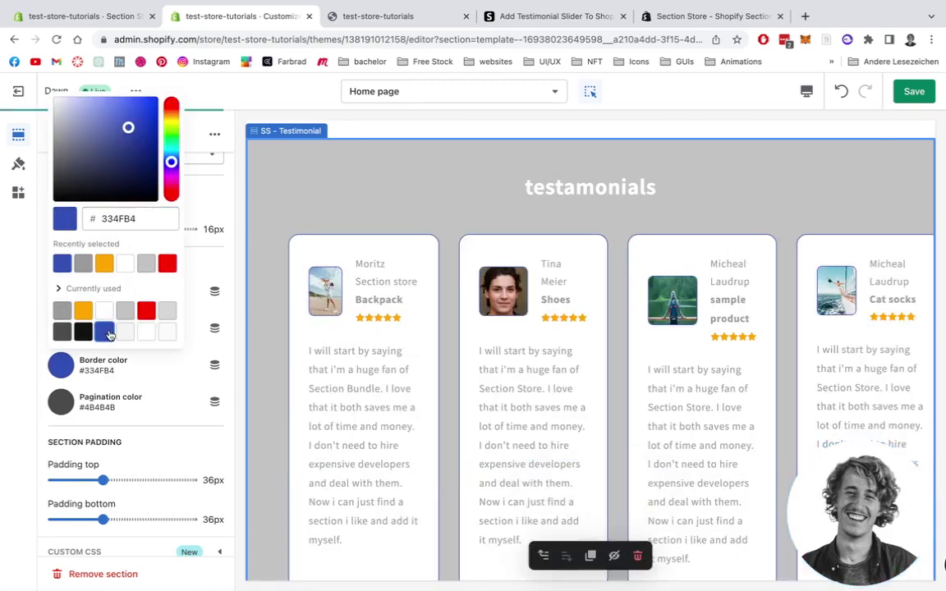
click(234, 270)
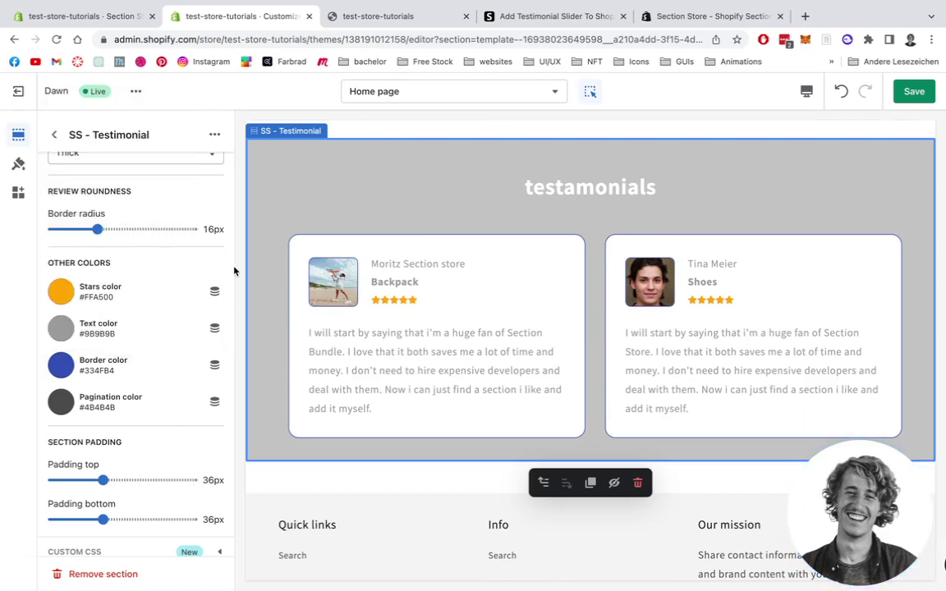
scroll(234, 271, down, 1)
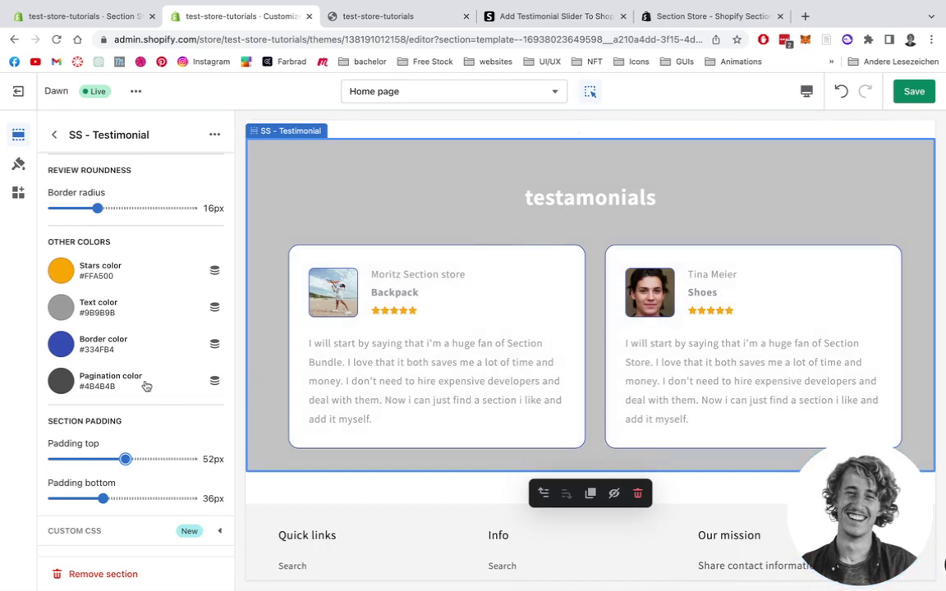
scroll(146, 386, up, 2)
scroll(146, 386, up, 3)
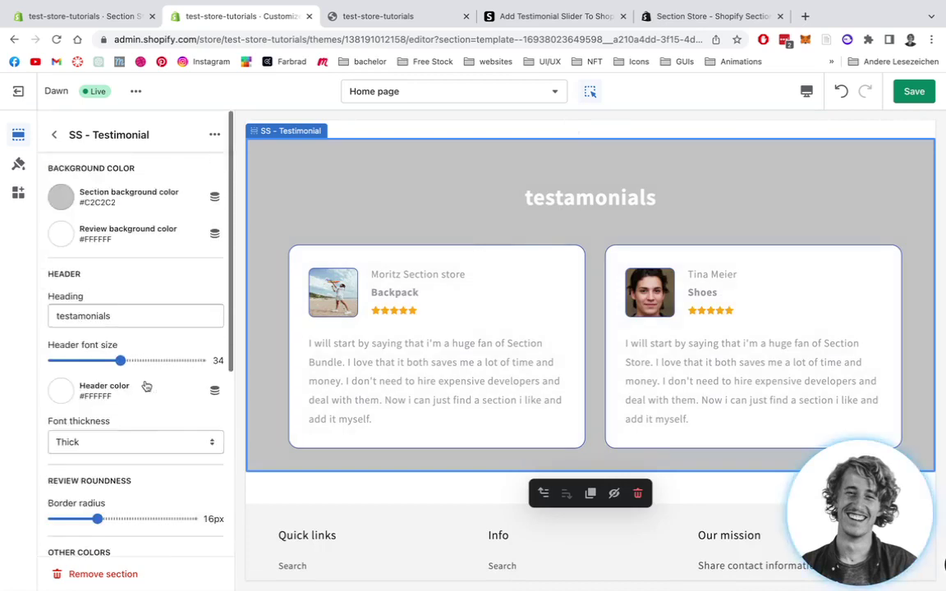
Step: Return to the home page section list, save the theme, and open the theme's '...' menu
click(58, 135)
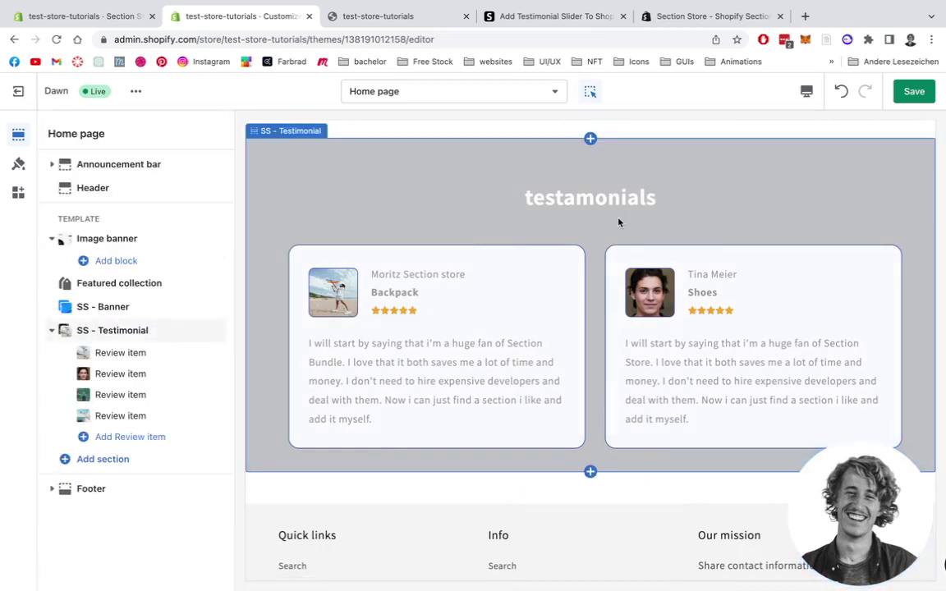
click(914, 93)
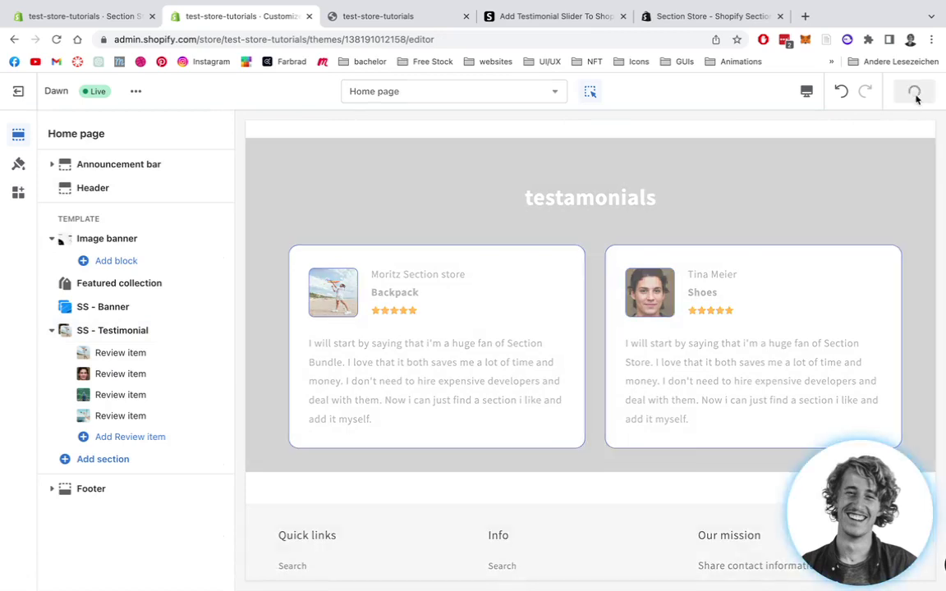
click(135, 91)
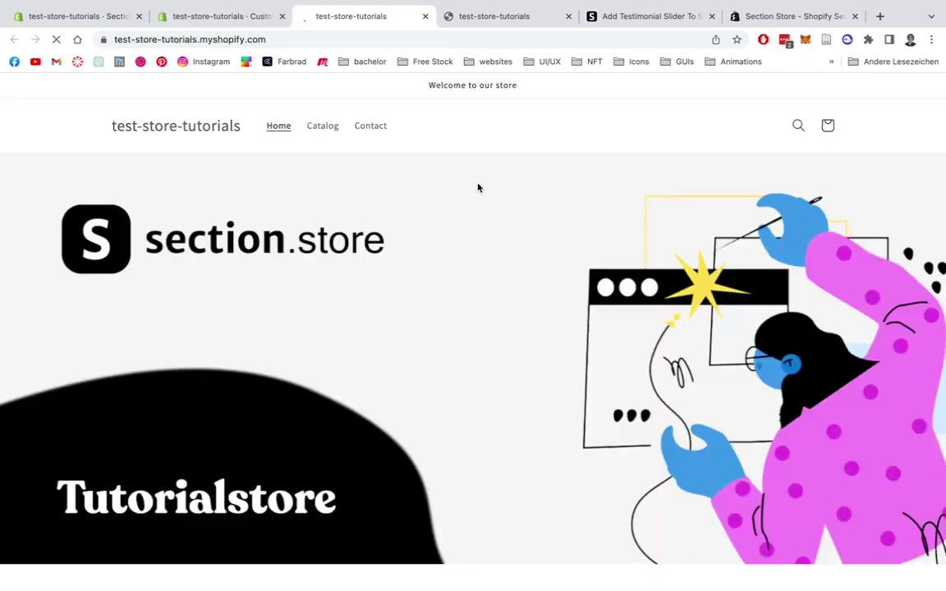
Step: Scroll the live store to the testimonials and page the slider forward and back with its dots
scroll(478, 188, down, 1)
scroll(478, 189, down, 3)
scroll(478, 188, down, 2)
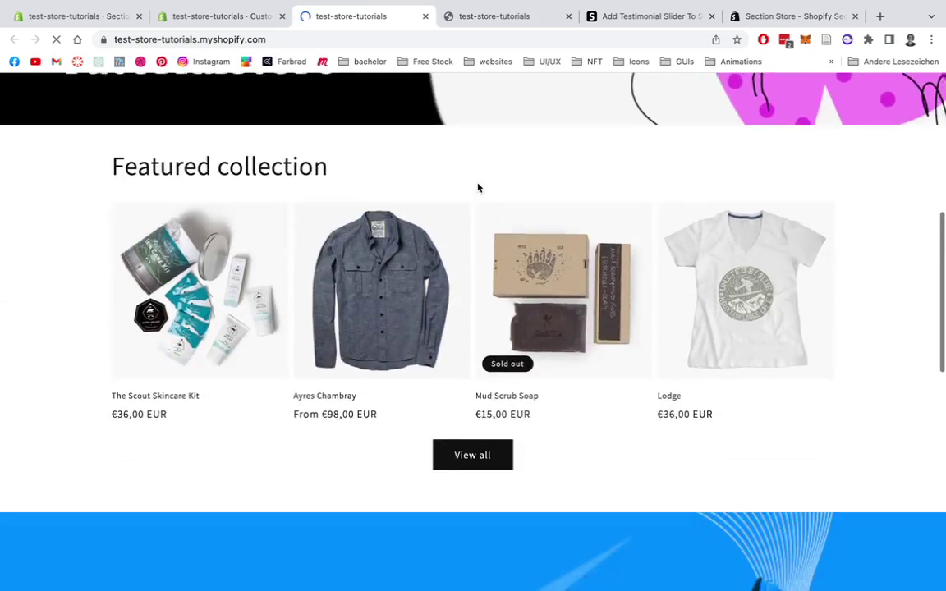
scroll(478, 188, down, 3)
scroll(478, 191, down, 3)
scroll(479, 192, down, 2)
scroll(479, 191, down, 2)
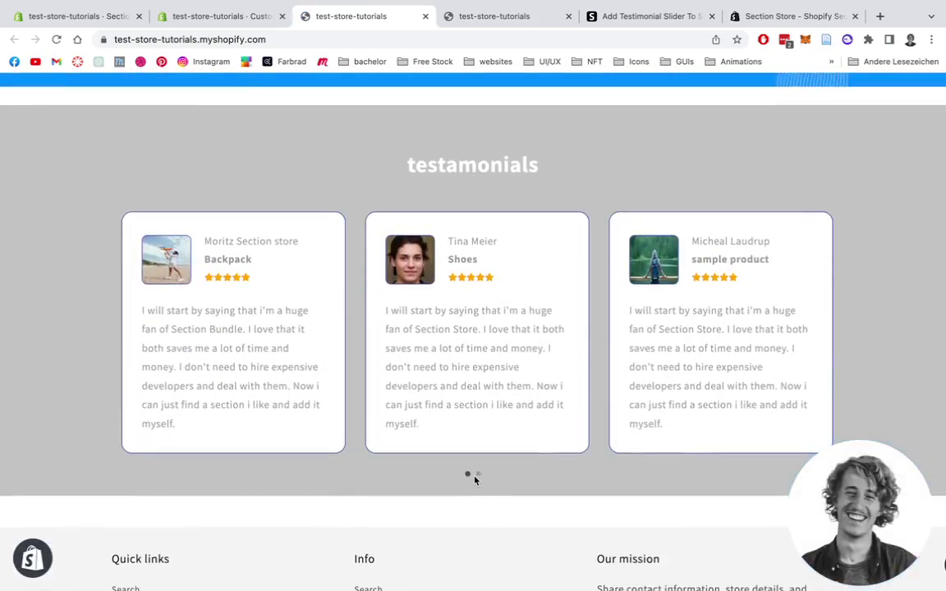
click(480, 478)
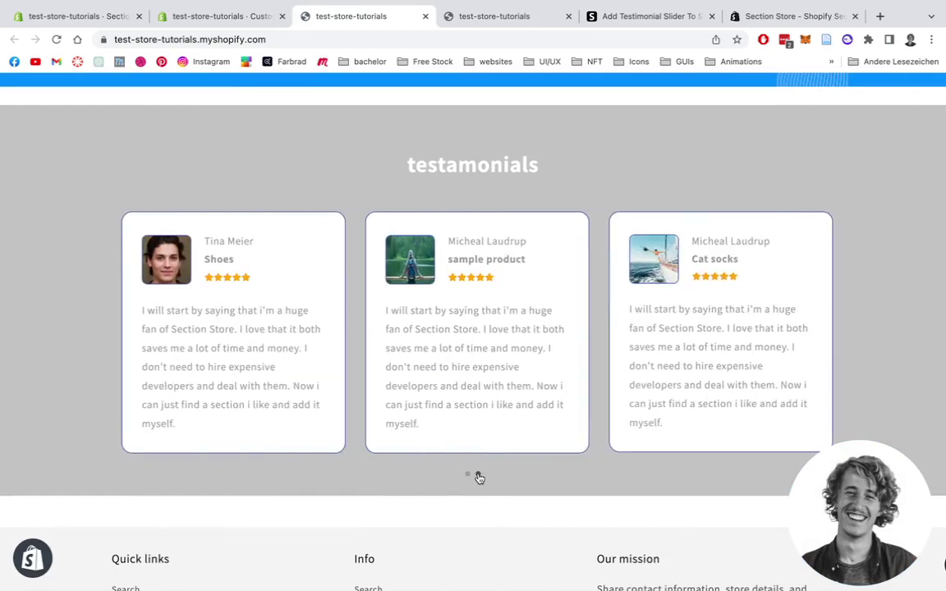
click(469, 475)
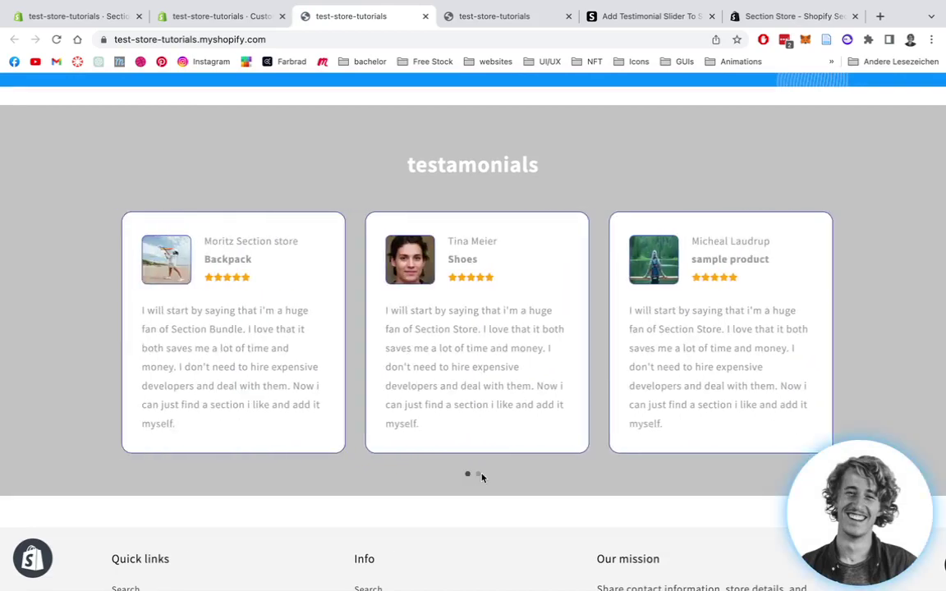
click(479, 477)
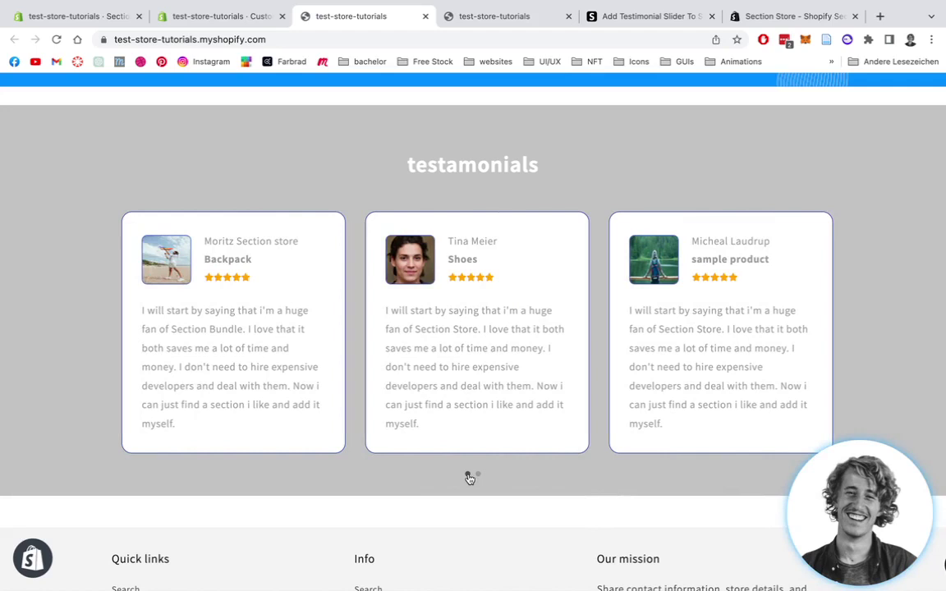
click(235, 265)
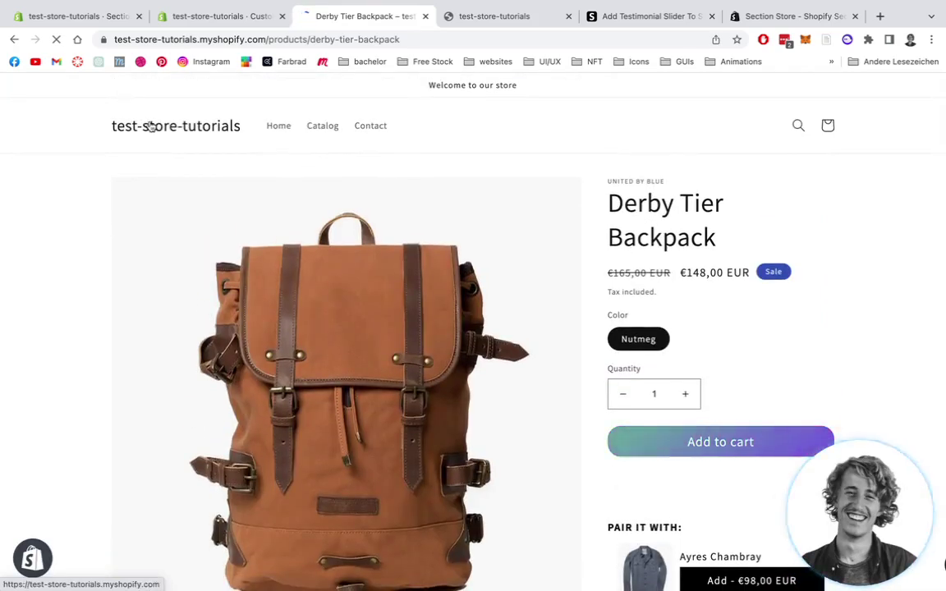
scroll(459, 271, down, 10)
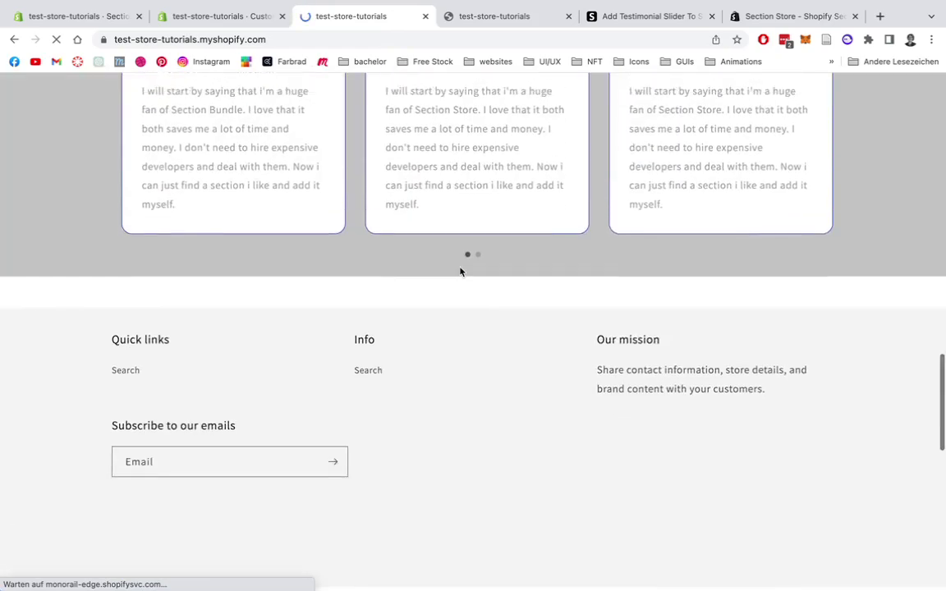
scroll(459, 271, down, 2)
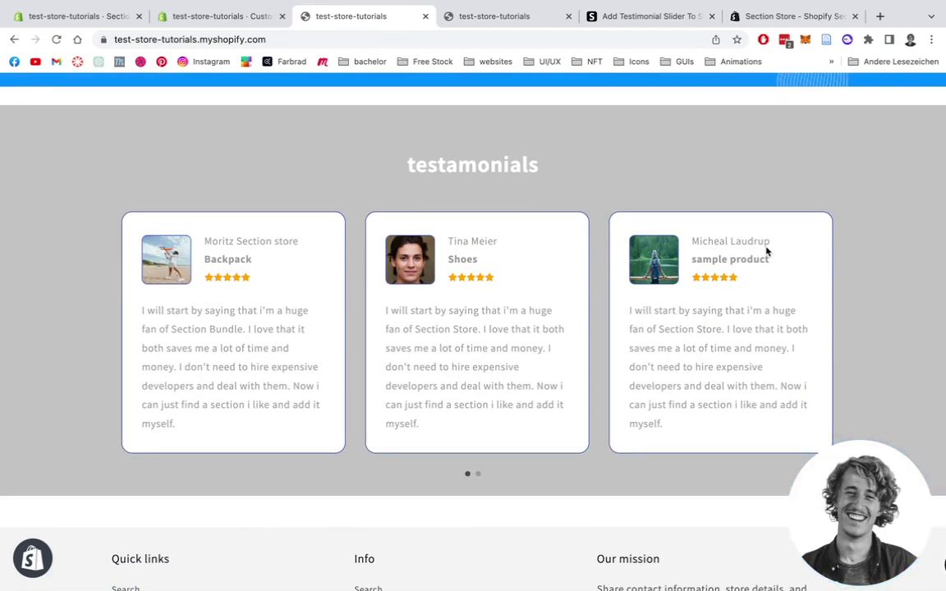
mouse_move(859, 513)
drag(855, 491, 513, 348)
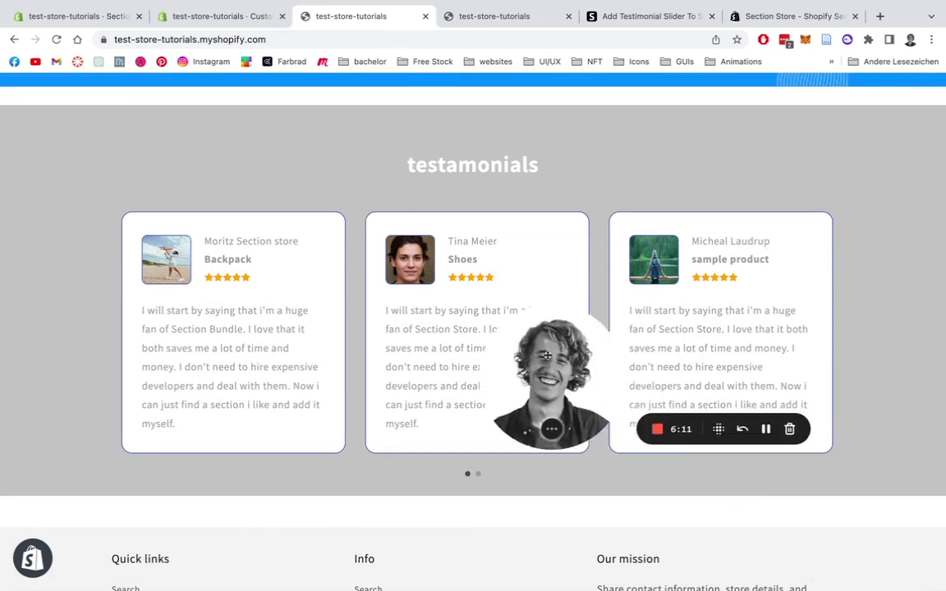